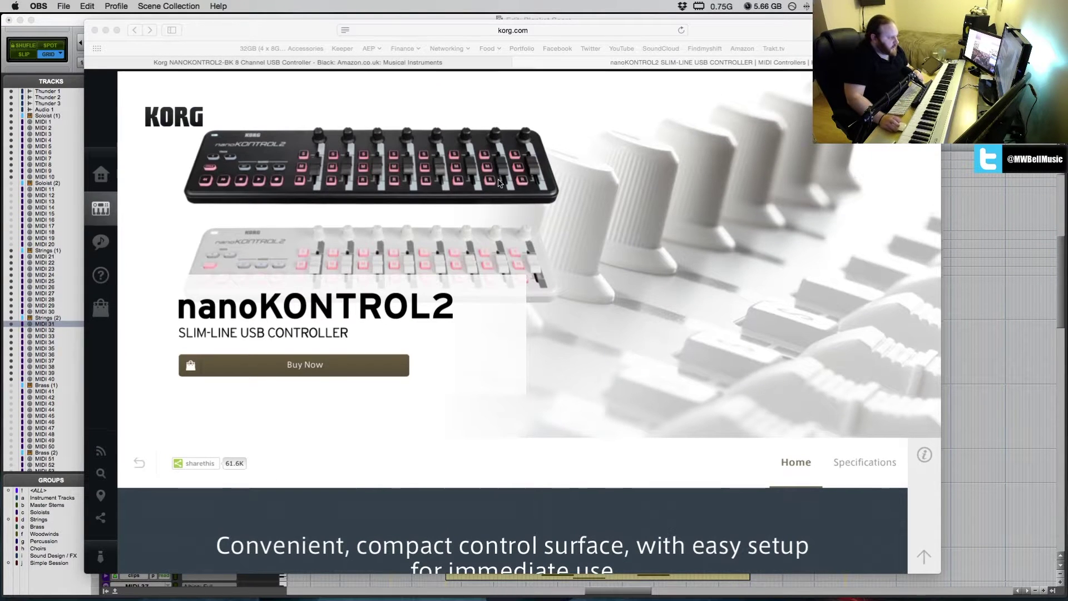
- View the Korg NANOKONTROL2-BK Amazon listing at £39.10, previously purchased on 4 Jan 2016
click(332, 64)
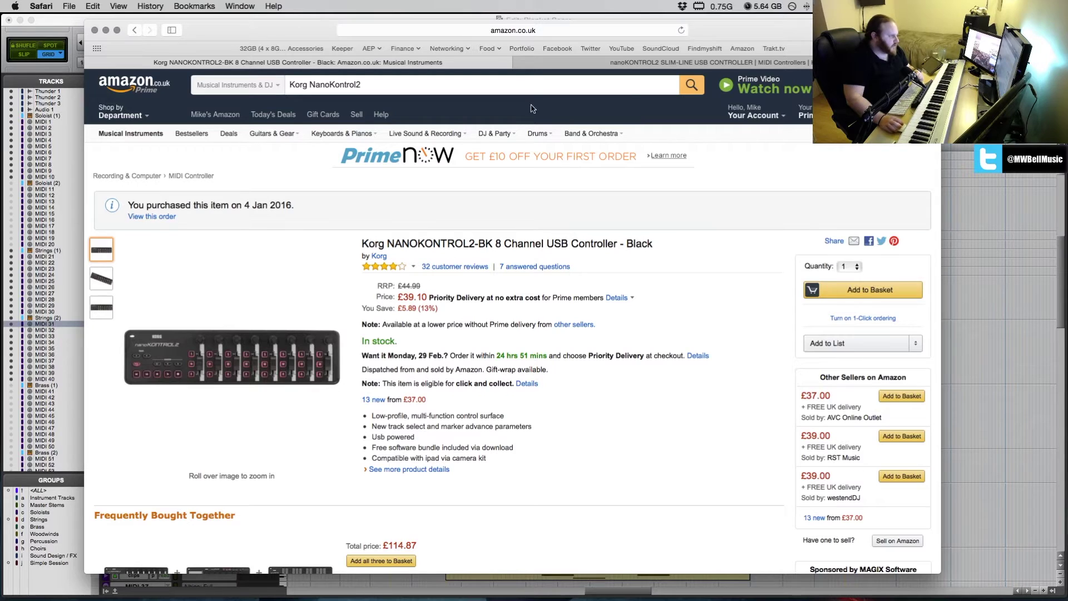
scroll(618, 92, down, 2)
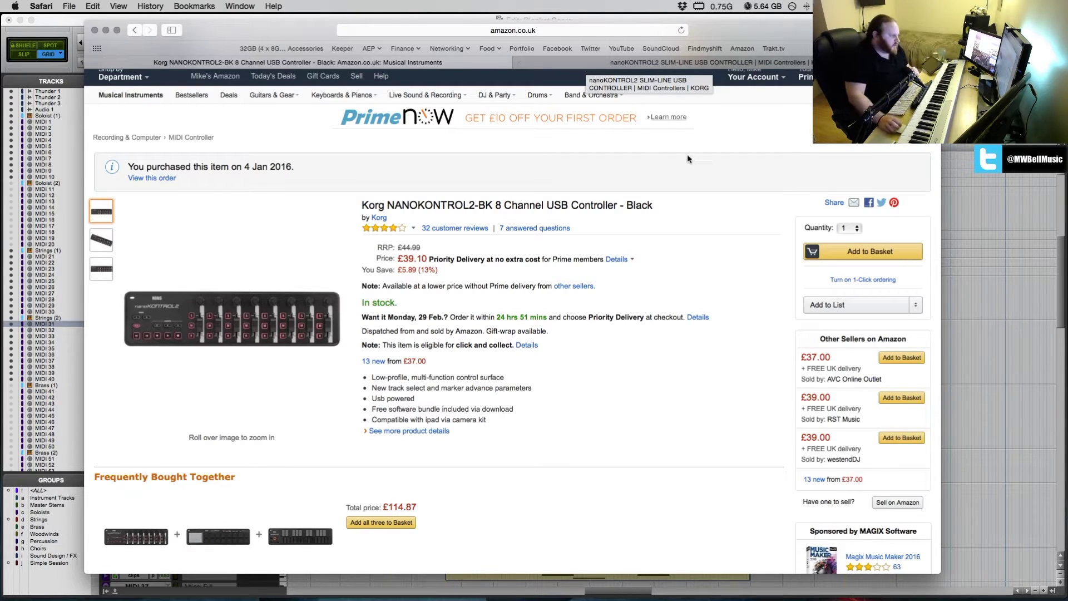
- In Pro Tools, show Setup > Peripherals MIDI Controllers: HUI on V-Control, SurroundPanner on V-Pan 1 and 2
click(1001, 220)
click(334, 5)
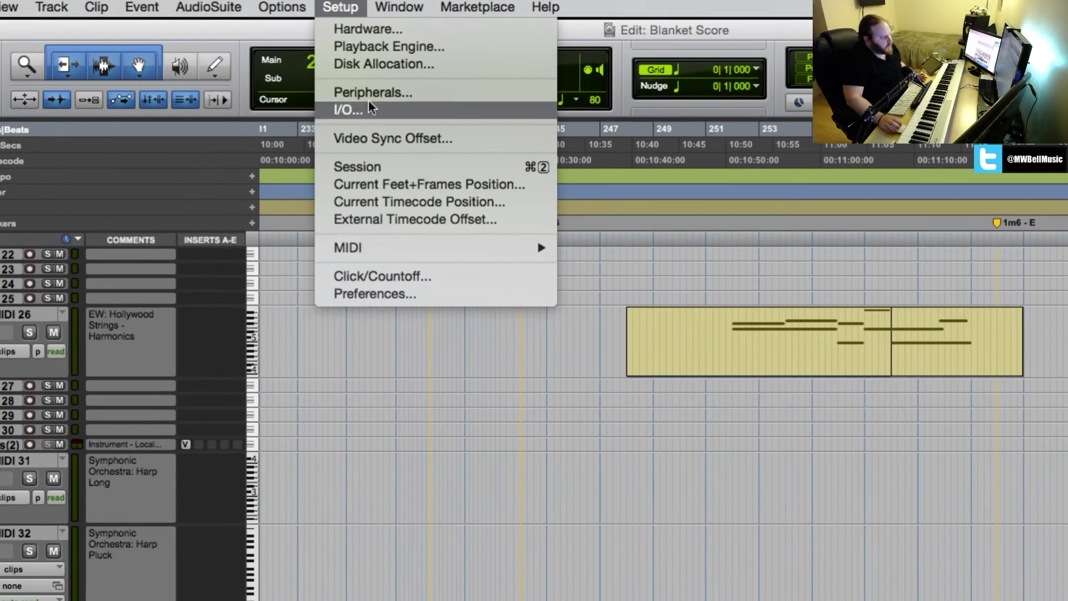
click(398, 101)
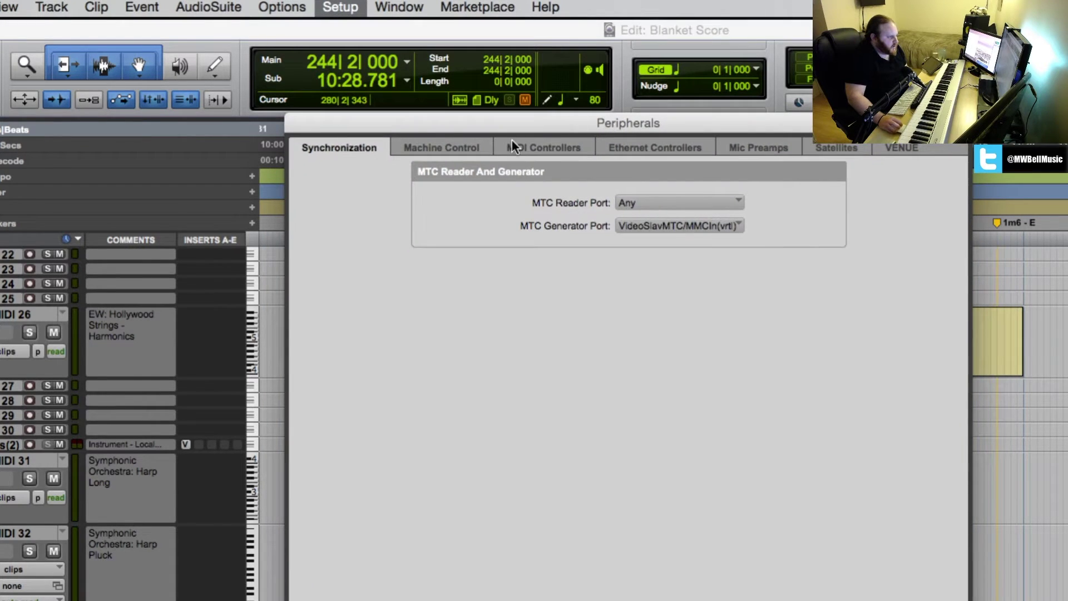
click(512, 146)
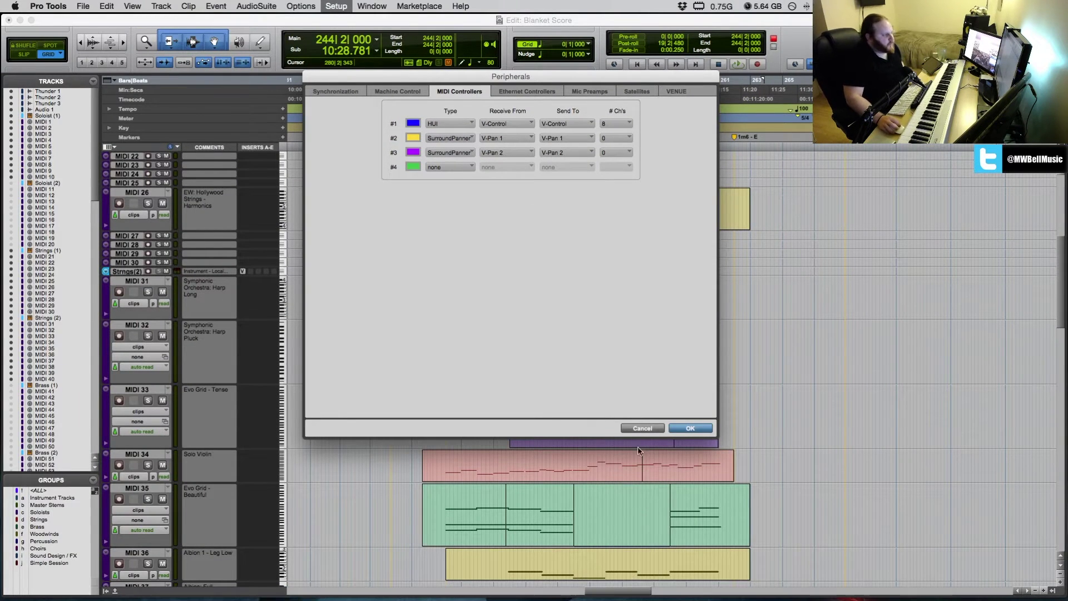
- Close Peripherals and scroll through the korg.com nanoKONTROL2 product page in Safari
click(649, 431)
key(super+Tab)
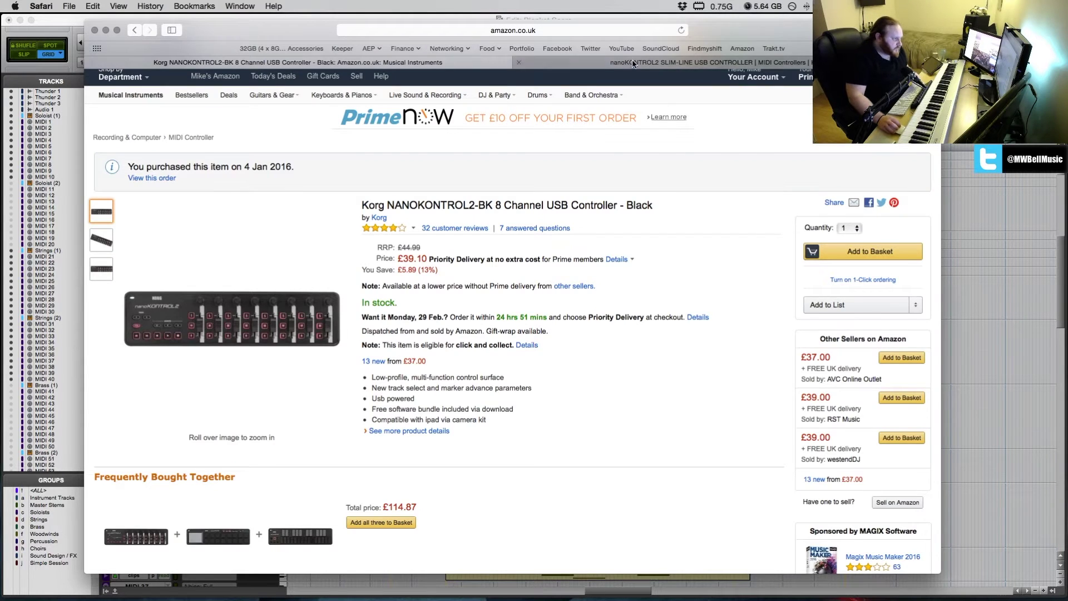
click(668, 62)
scroll(558, 390, down, 5)
scroll(558, 390, down, 5)
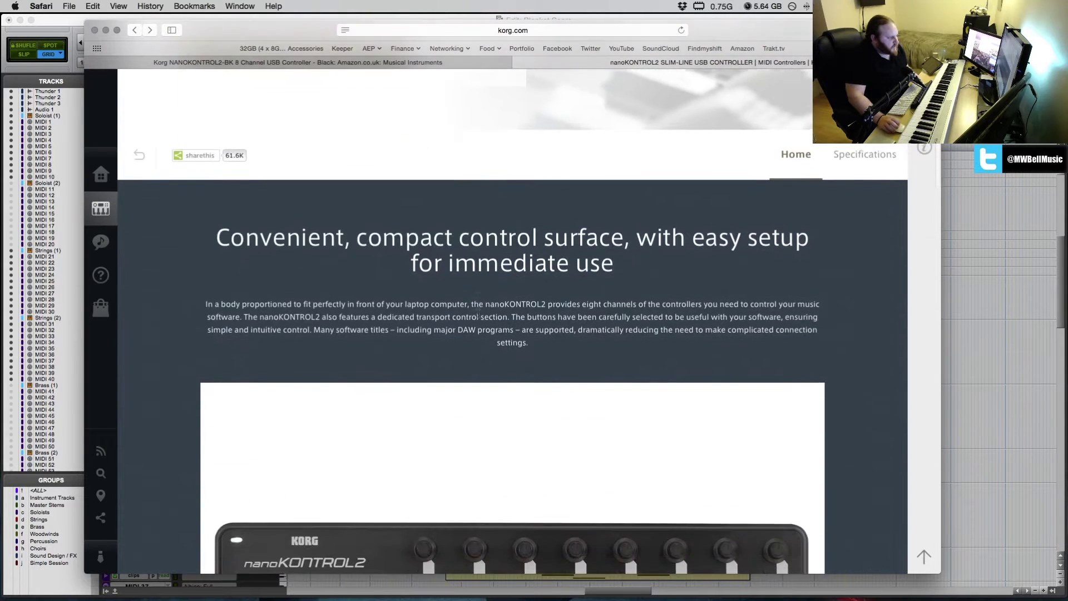
scroll(580, 324, down, 5)
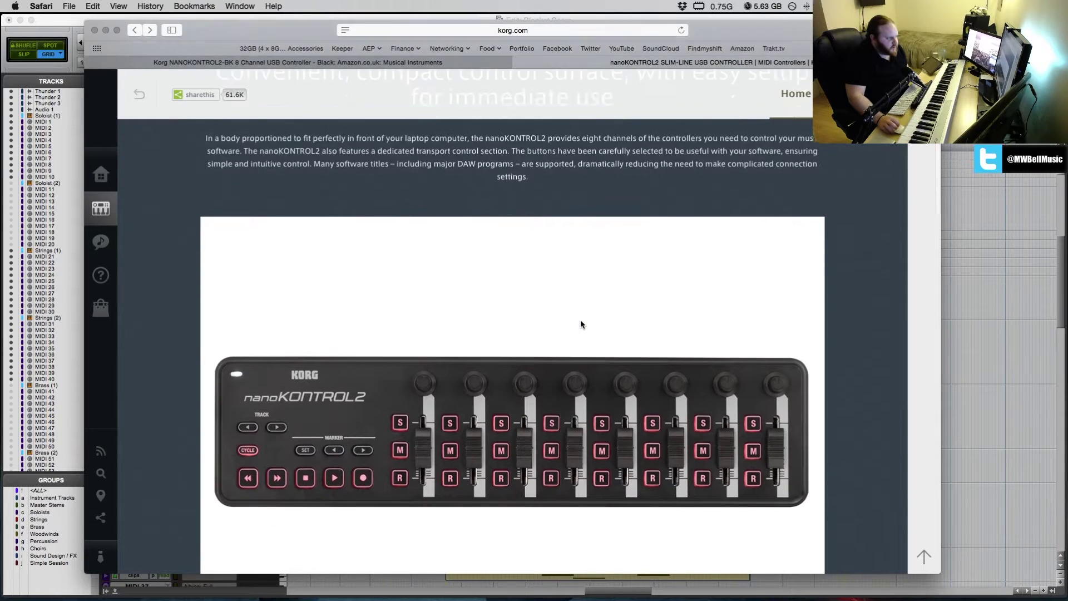
scroll(556, 326, down, 3)
scroll(556, 327, up, 3)
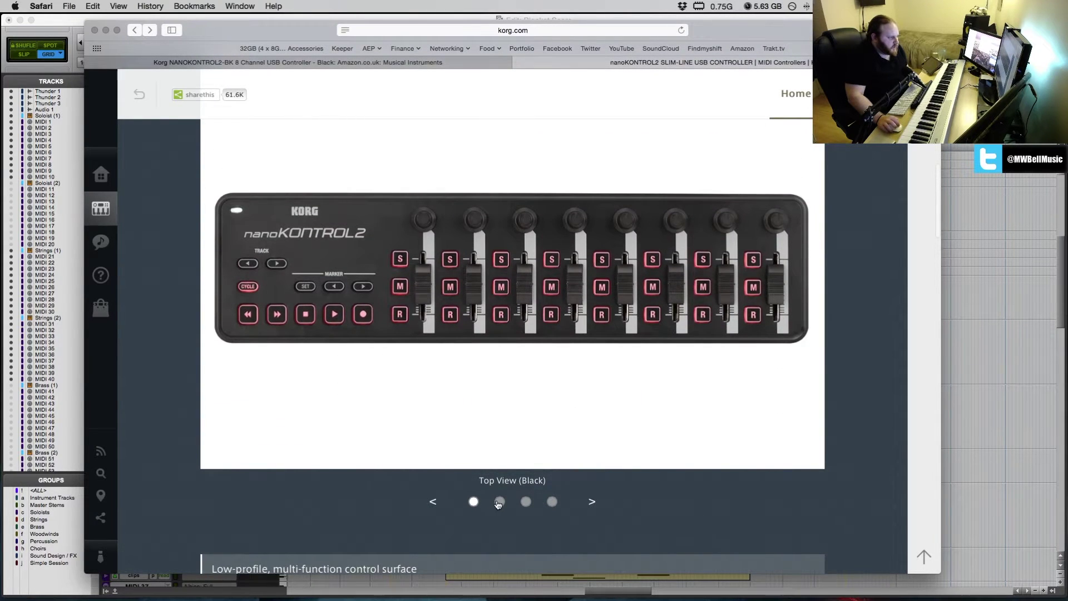
- Browse the product images, including the white version, then open the nanoKONTROL2 Downloads page
click(499, 504)
click(525, 503)
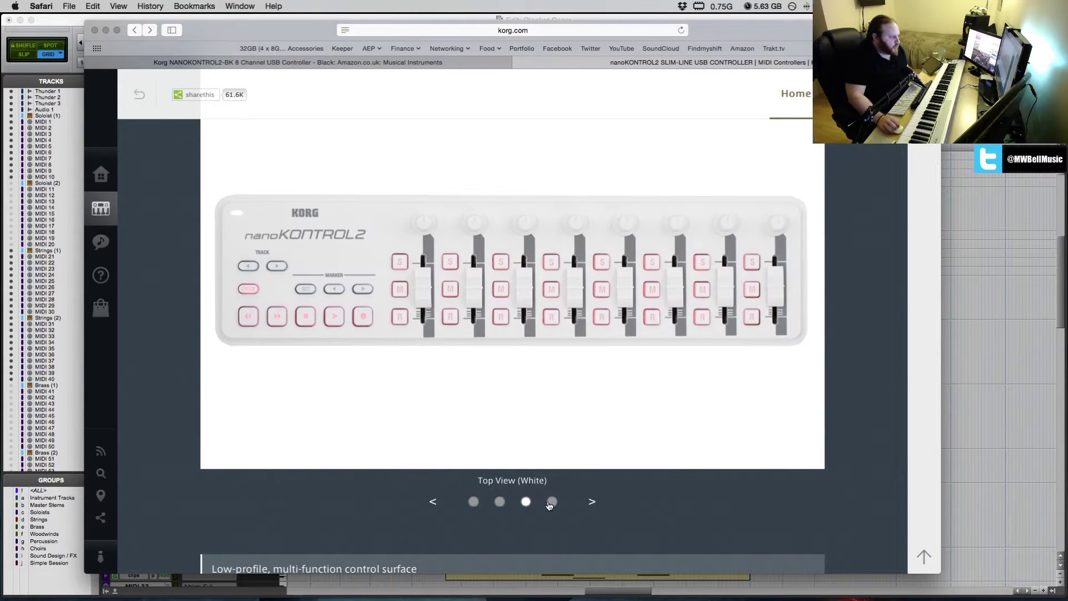
scroll(453, 288, down, 7)
scroll(454, 288, down, 8)
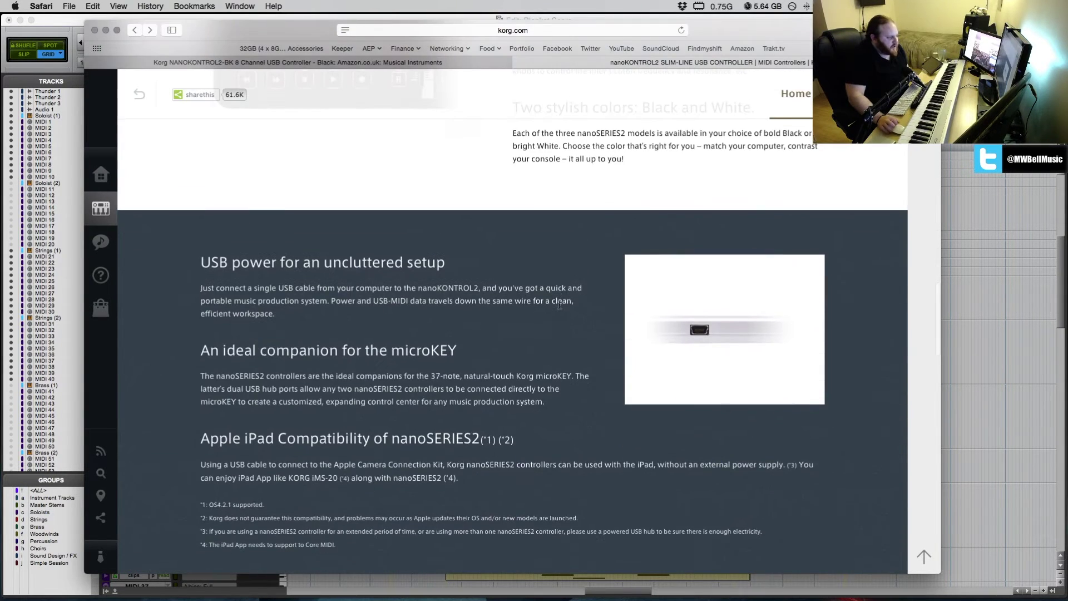
scroll(560, 305, down, 15)
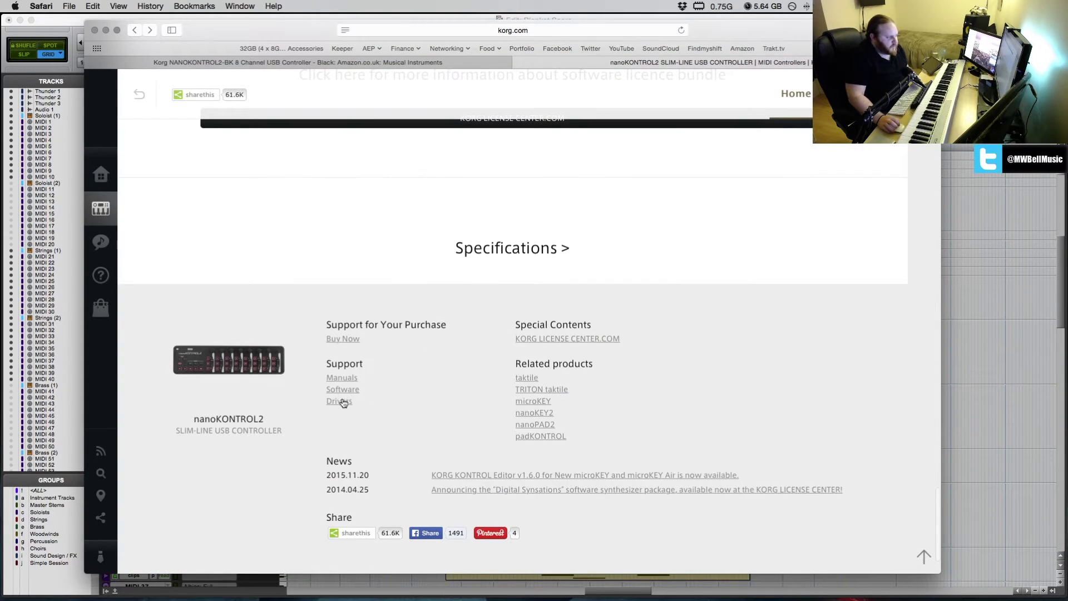
click(343, 403)
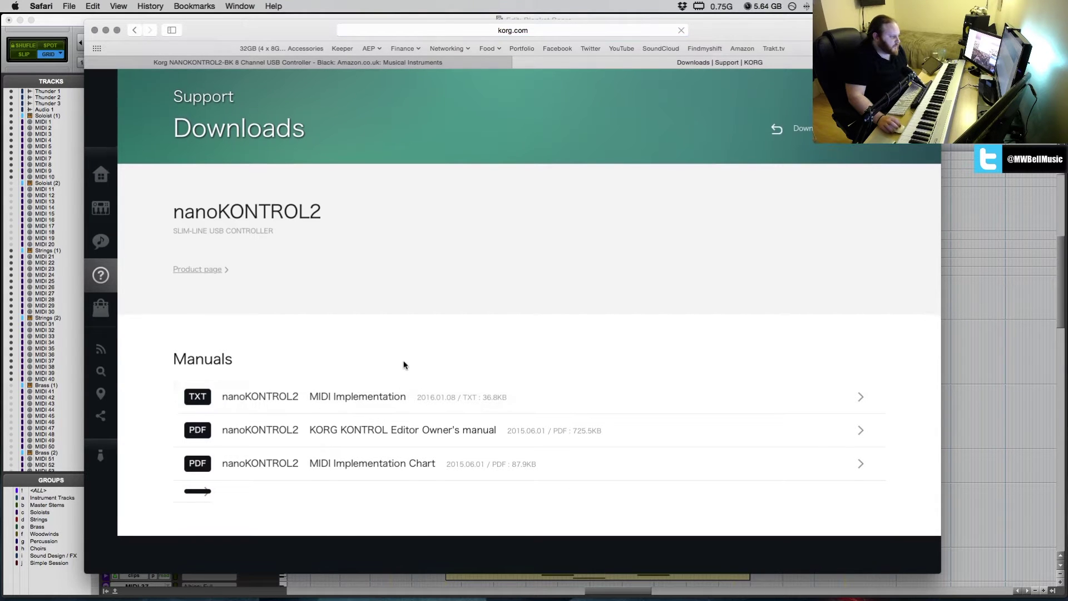
- Review the Manuals, KONTROL Editor, updater and USB-MIDI driver listings, then return to the Blanket Score session
scroll(501, 349, down, 6)
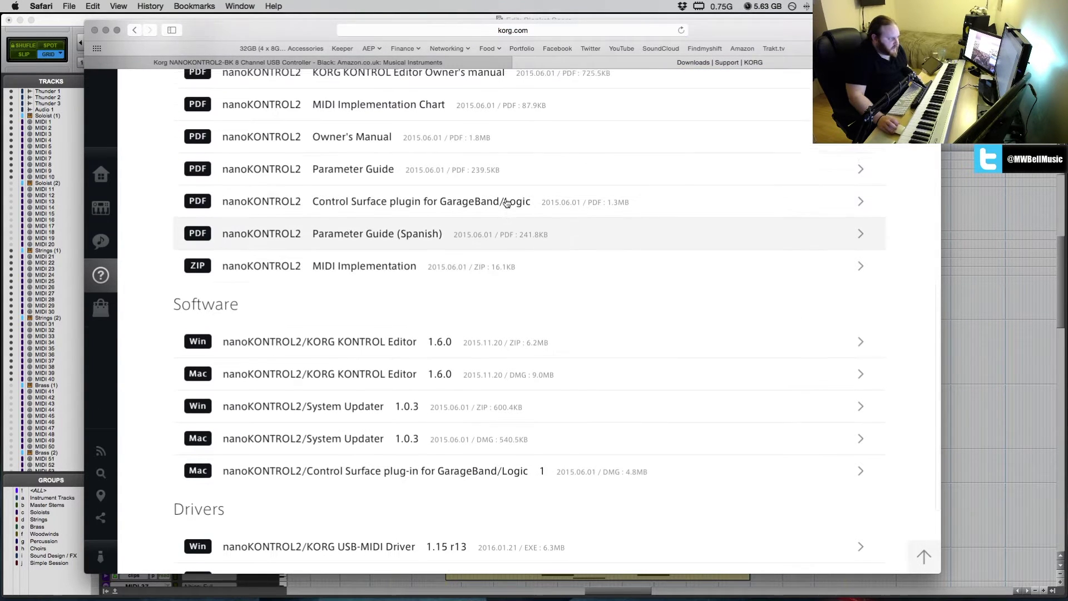
scroll(507, 202, up, 3)
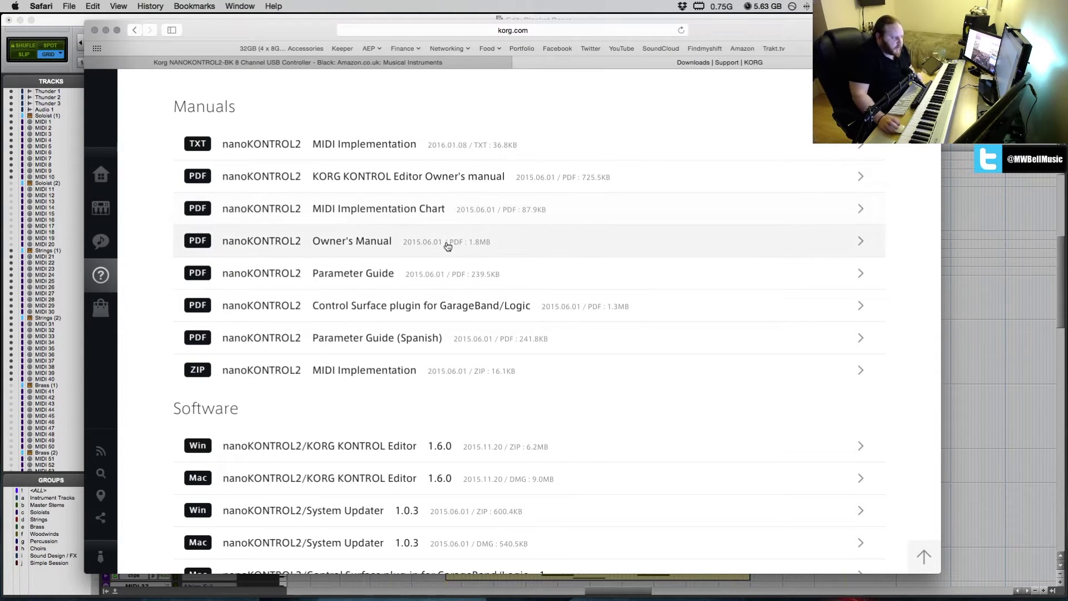
scroll(449, 259, down, 3)
scroll(433, 342, down, 3)
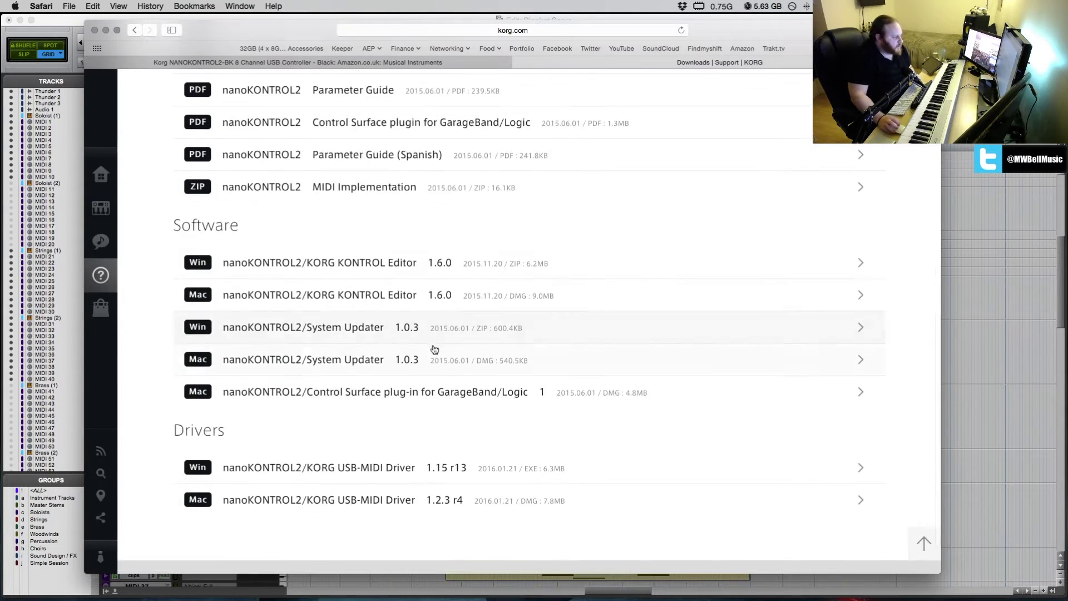
scroll(435, 349, down, 2)
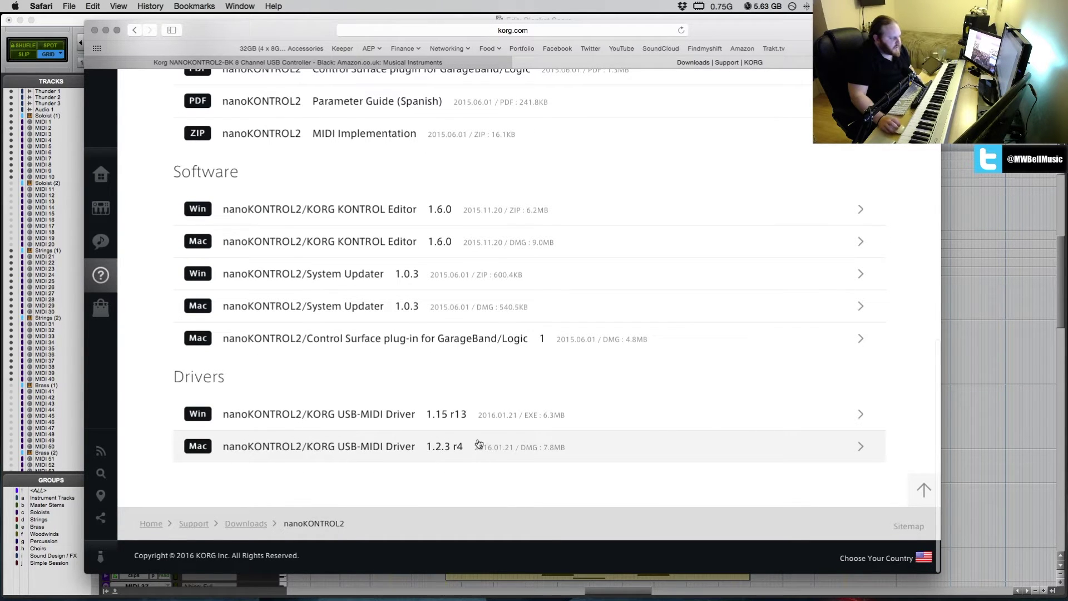
scroll(401, 448, up, 1)
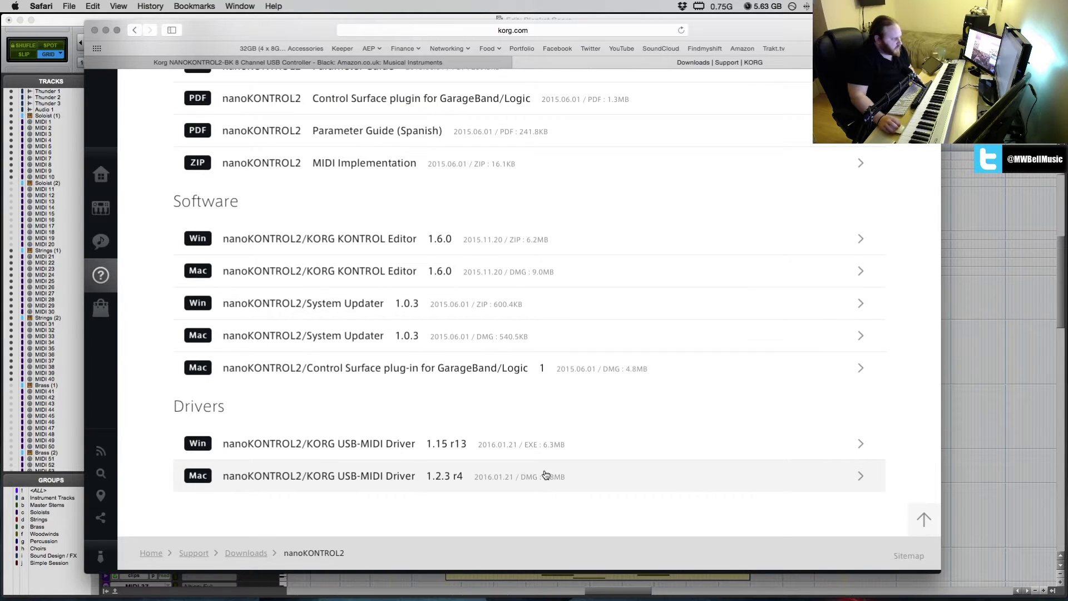
scroll(353, 407, up, 1)
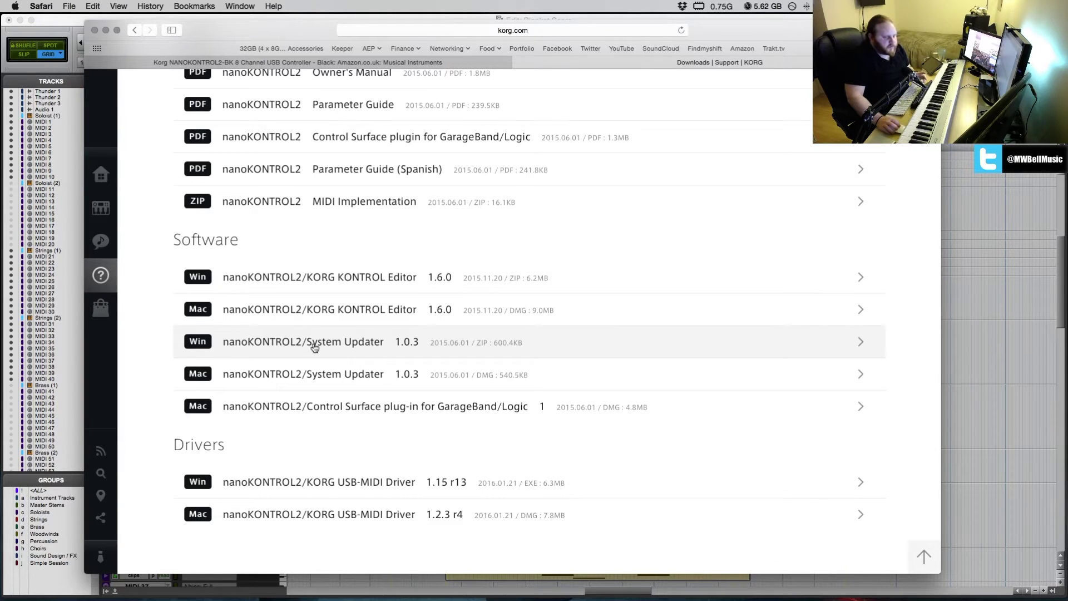
scroll(314, 347, up, 1)
scroll(334, 347, down, 2)
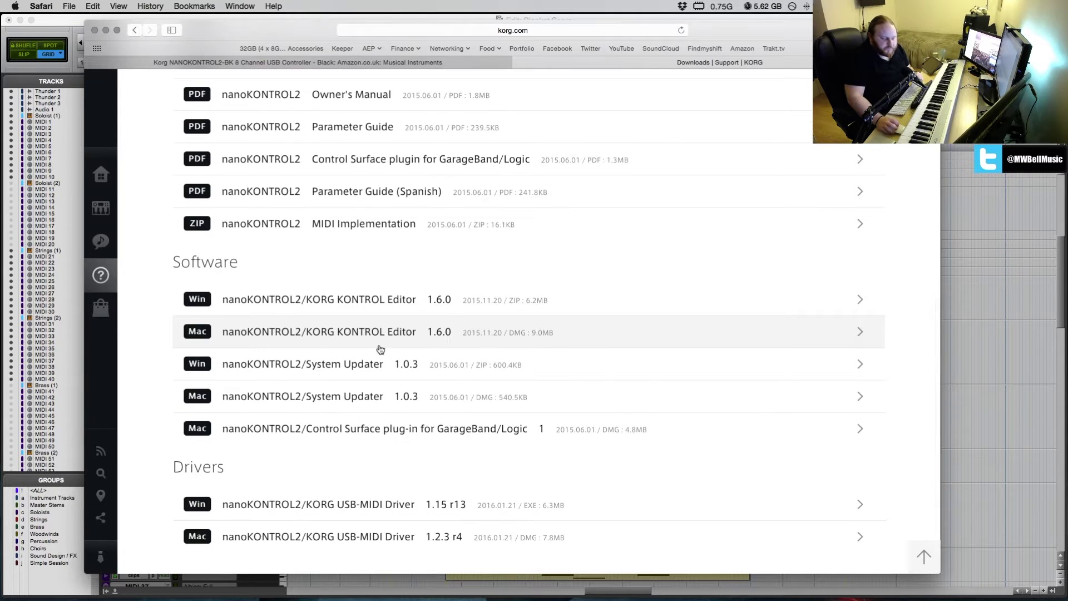
click(1058, 315)
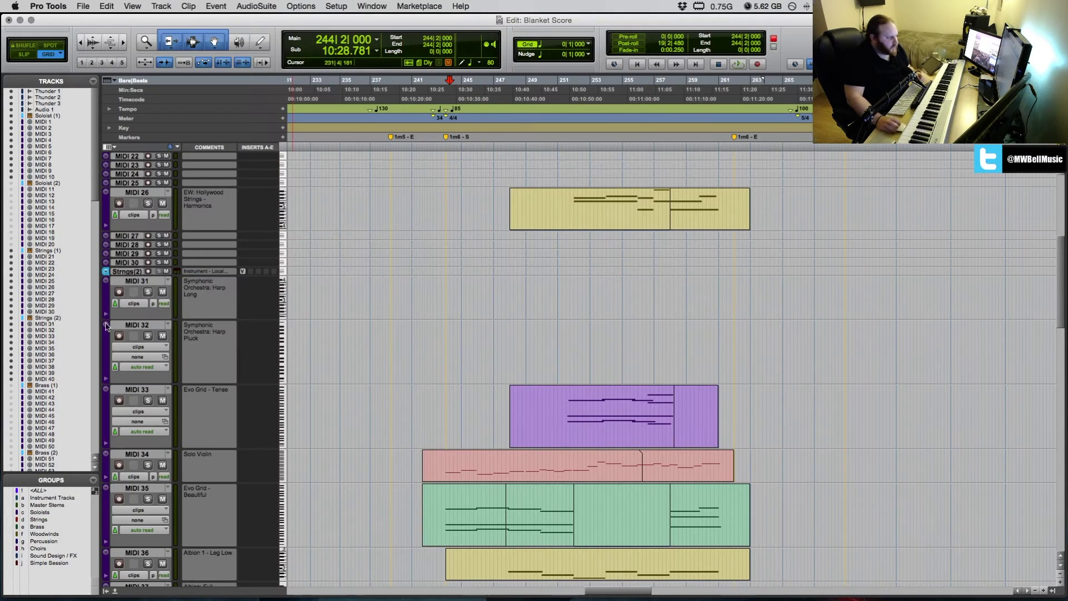
- Scroll the Blanket Score tracks, then open a Finder window from the Dock on the home folder
scroll(144, 246, up, 2)
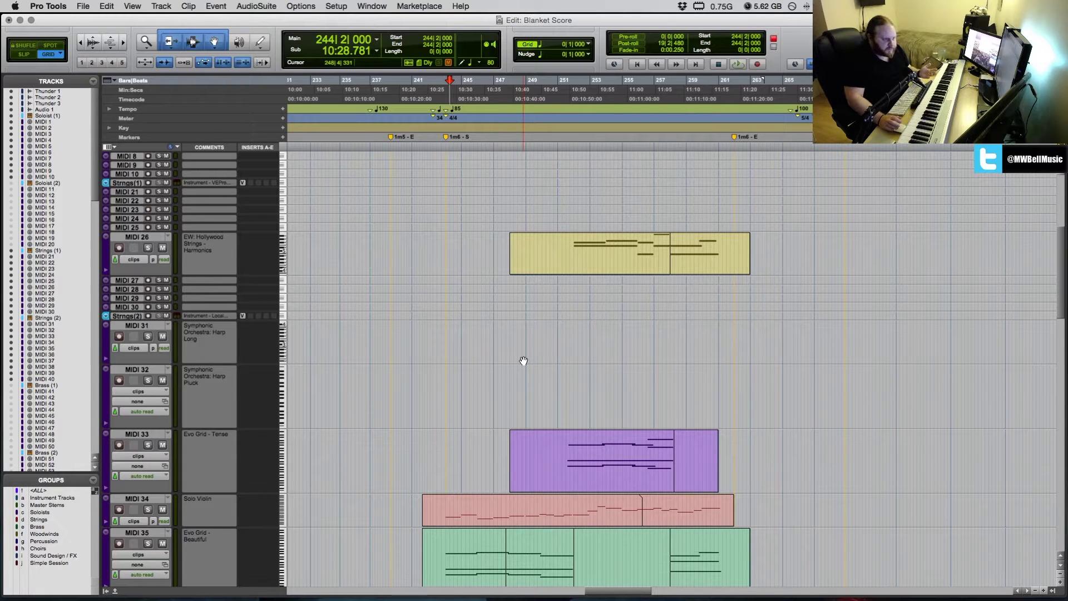
scroll(629, 349, down, 4)
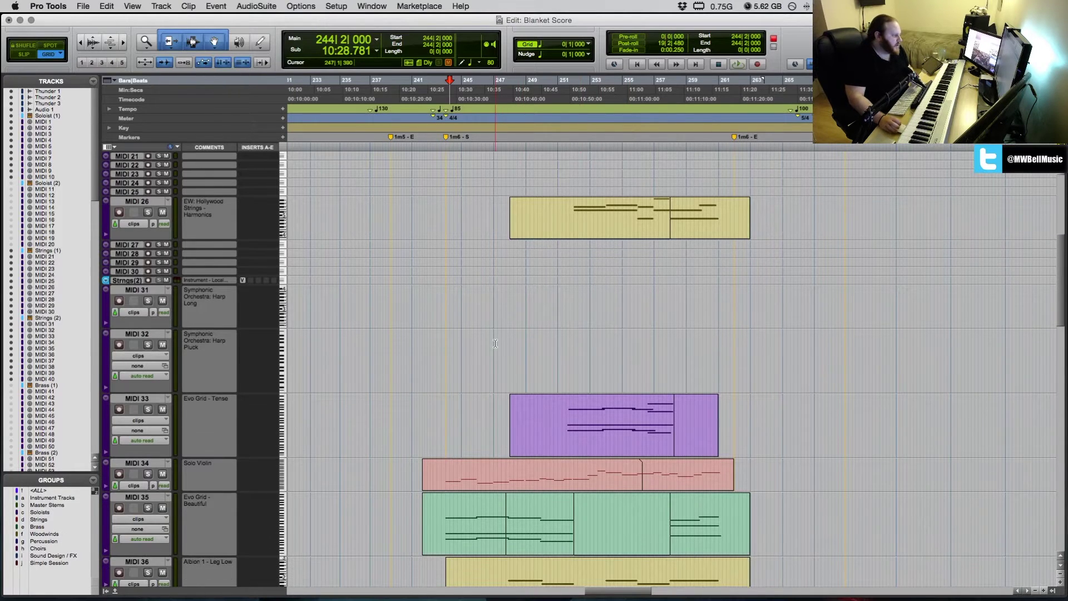
mouse_move(156, 598)
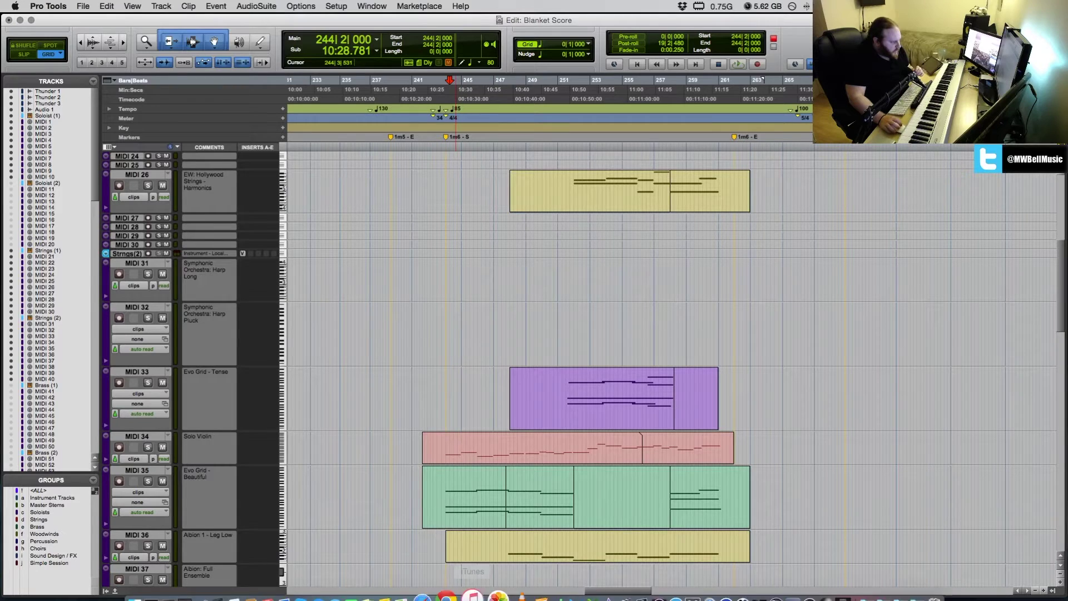
click(153, 587)
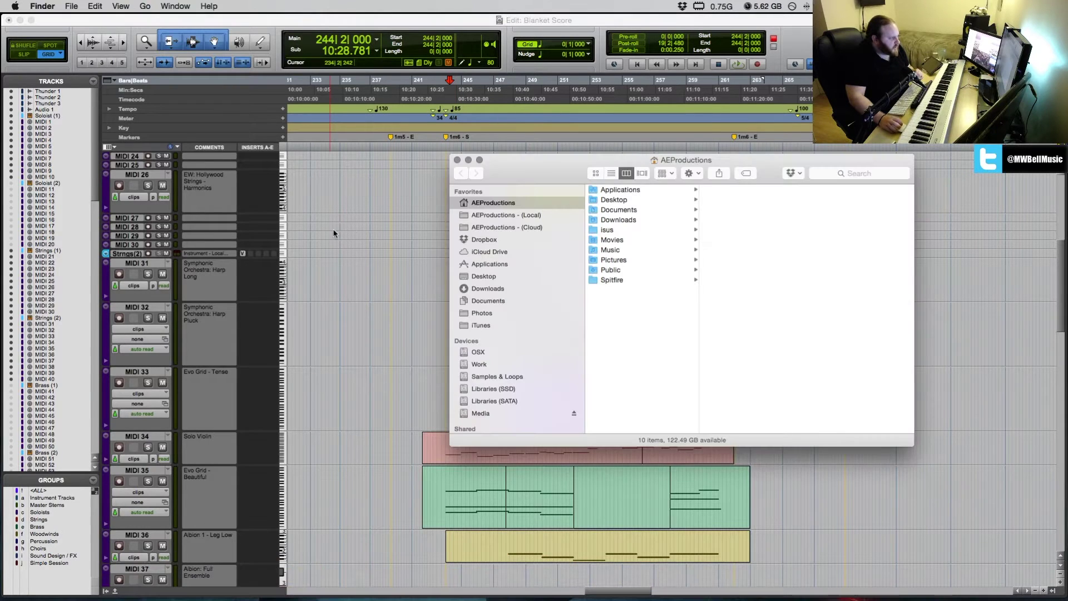
- Go to Applications, jump to KORG KONTROL Editor with K, and open its folder
click(519, 264)
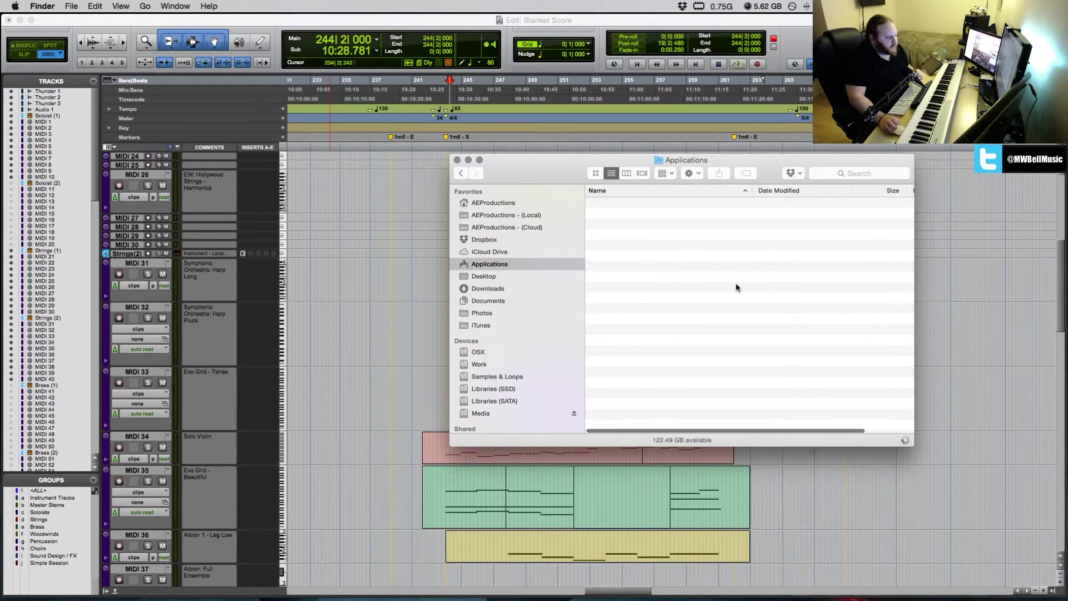
scroll(671, 286, down, 20)
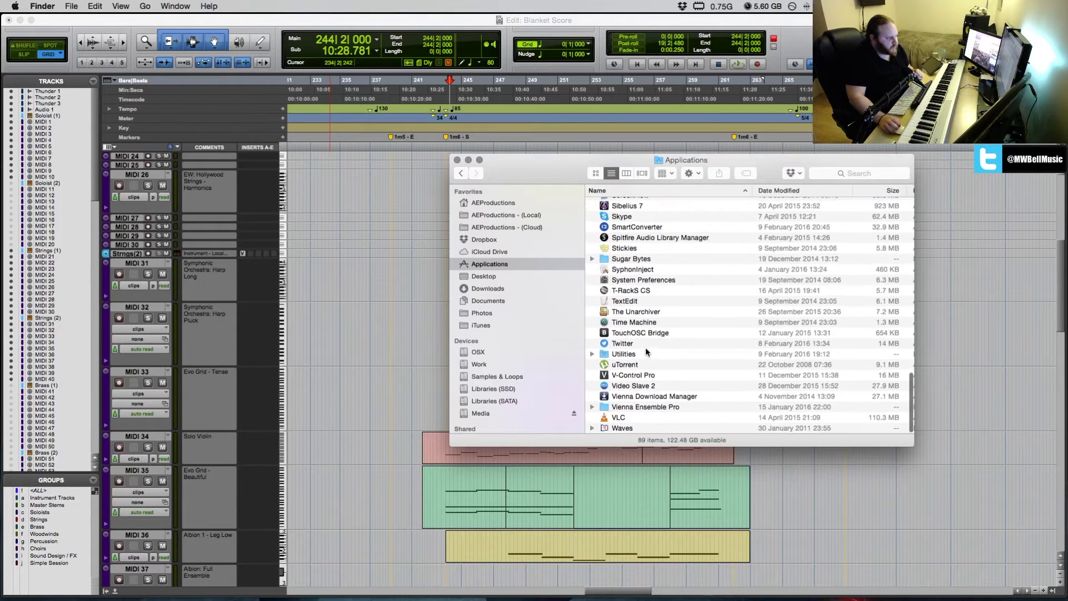
scroll(640, 326, up, 12)
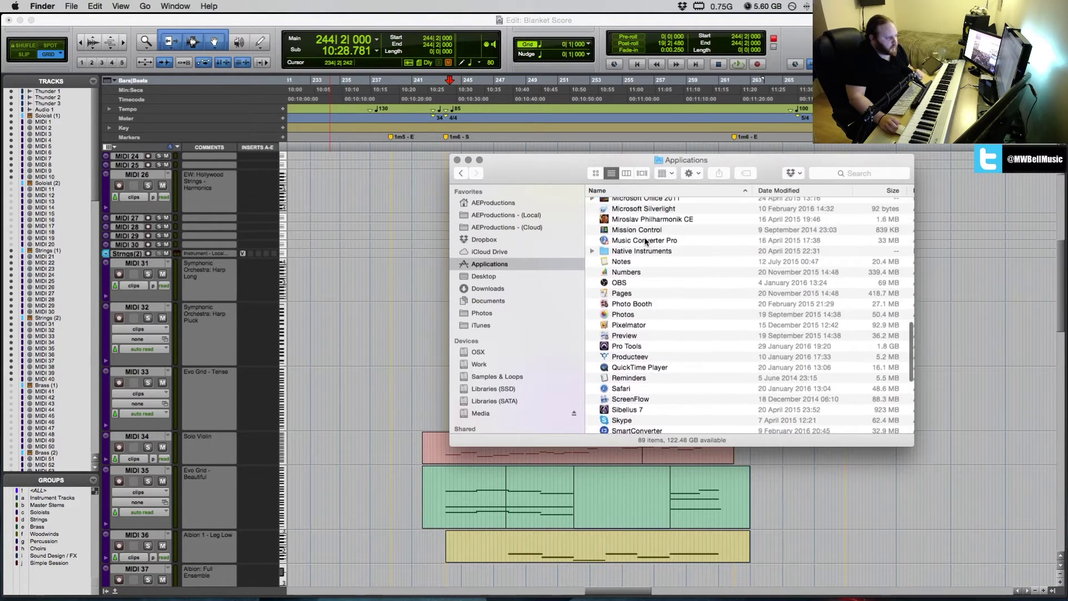
scroll(651, 250, down, 10)
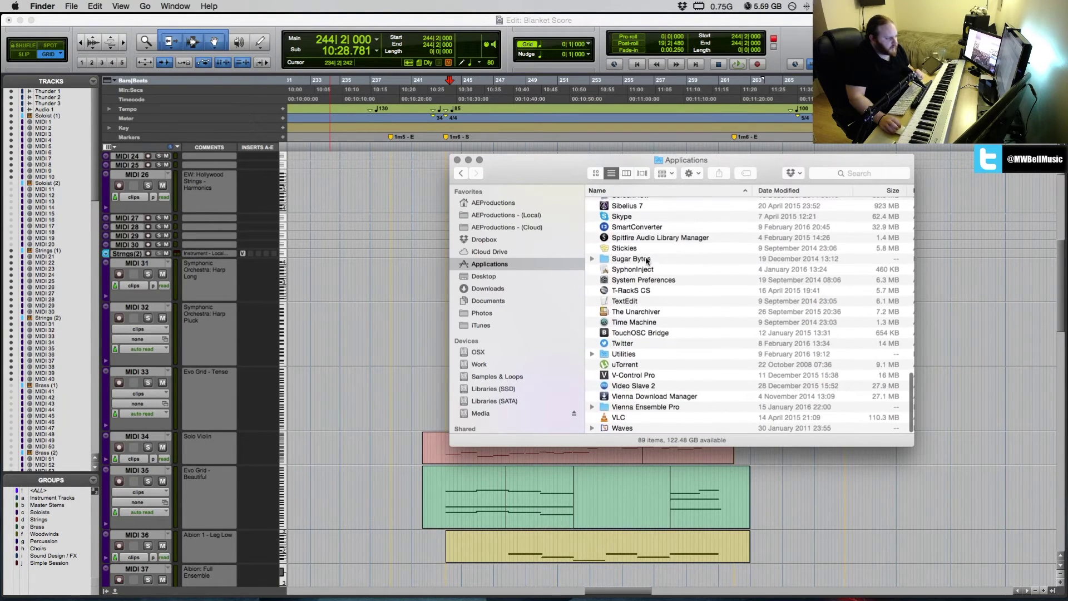
click(647, 259)
key(k)
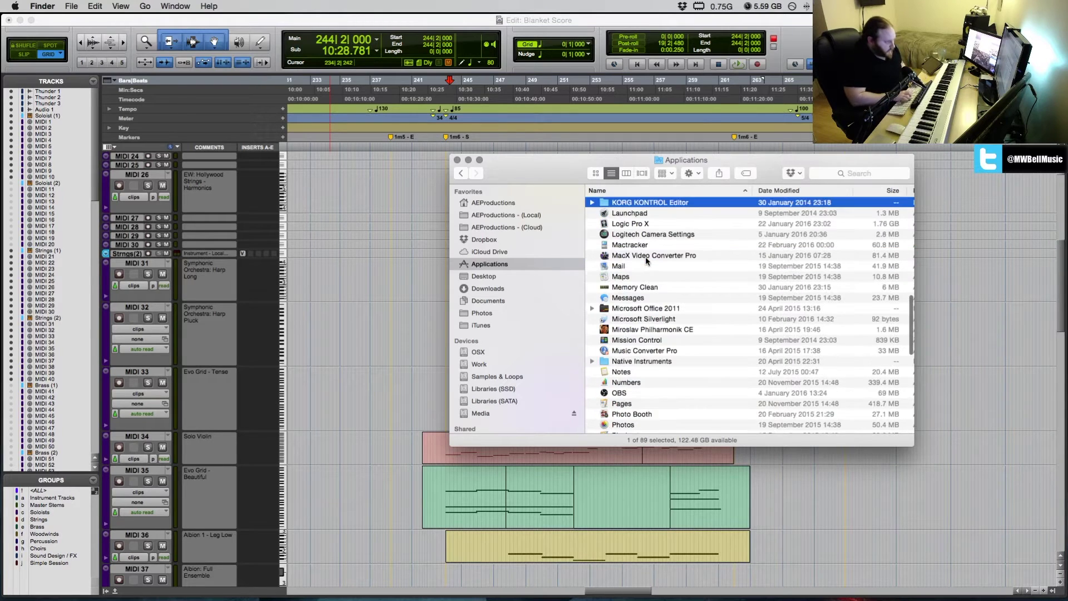
double_click(652, 205)
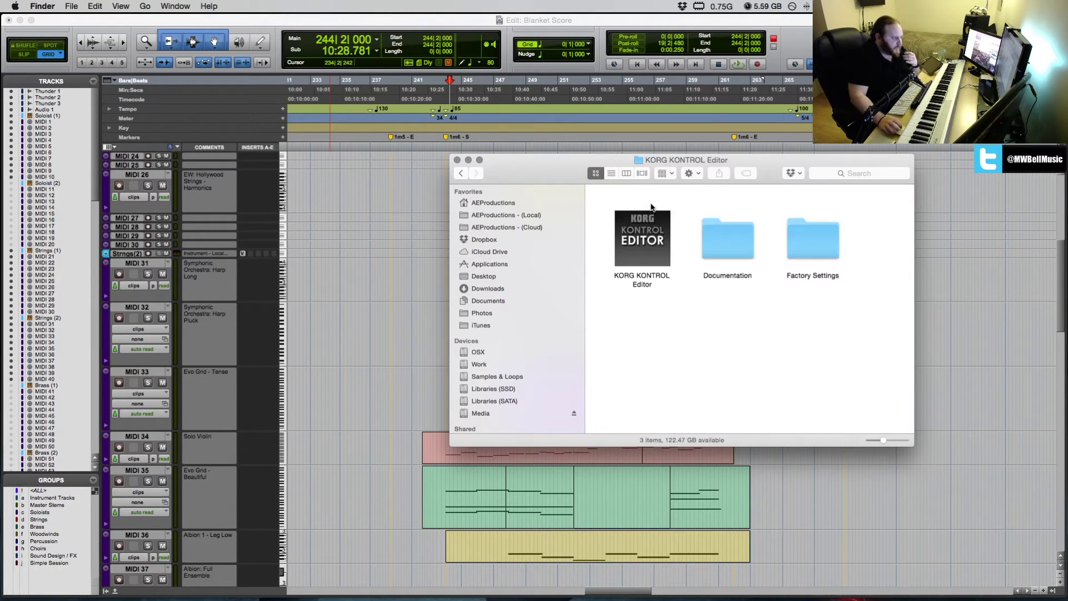
- Launch KORG KONTROL Editor, check the CC/Note display options, and inspect slider 3's CC 11 assignment
double_click(643, 241)
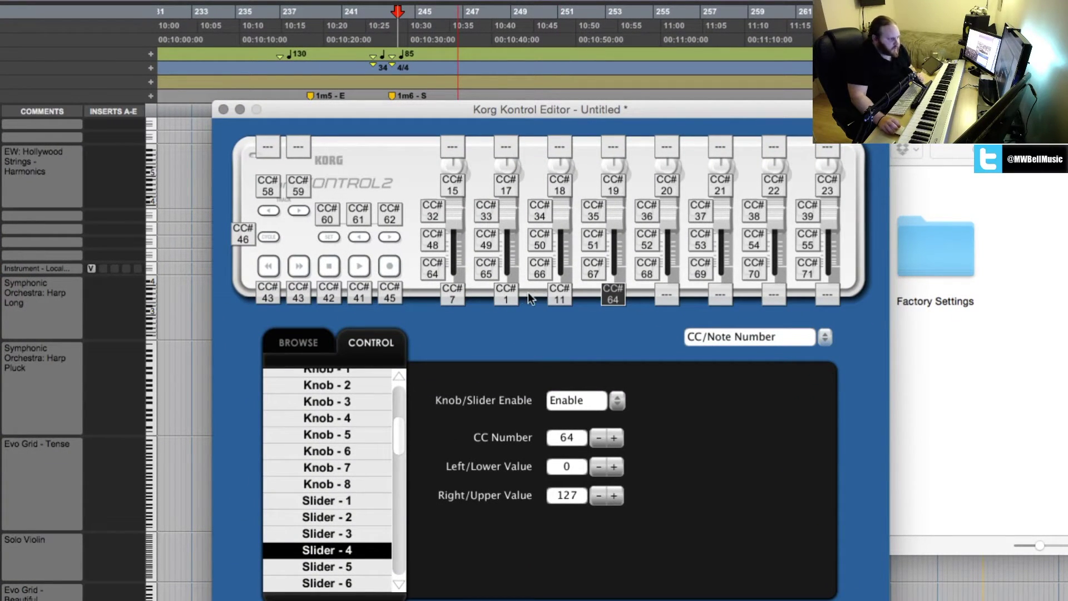
click(712, 338)
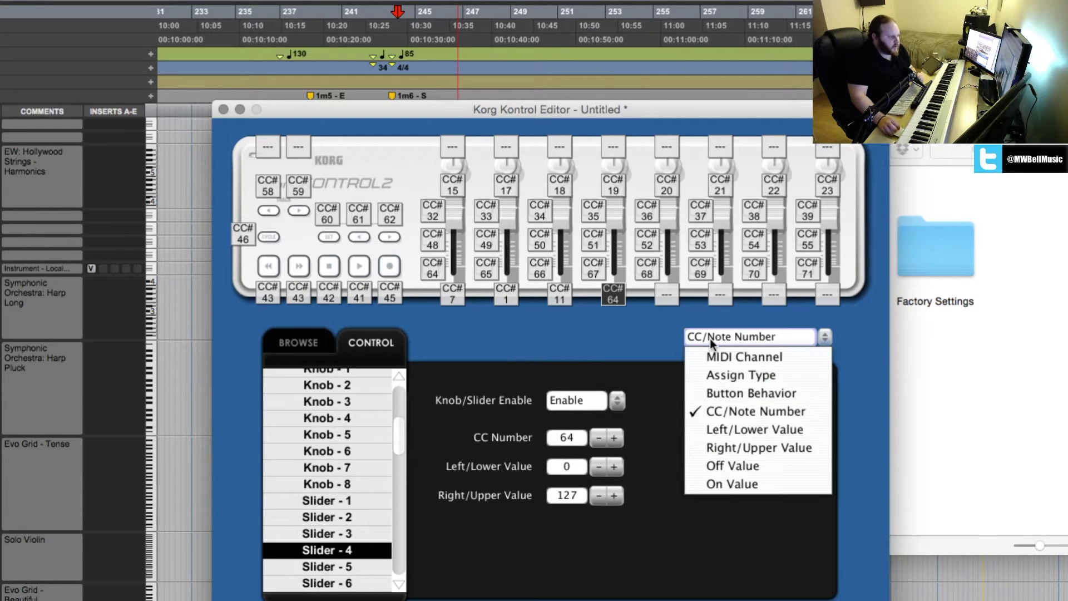
click(638, 338)
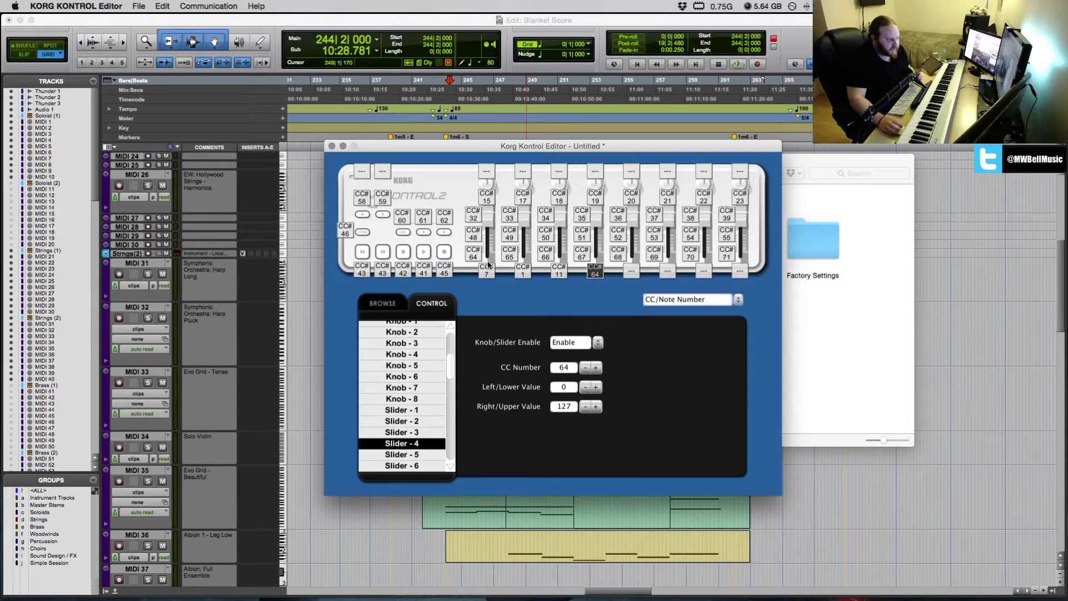
click(560, 271)
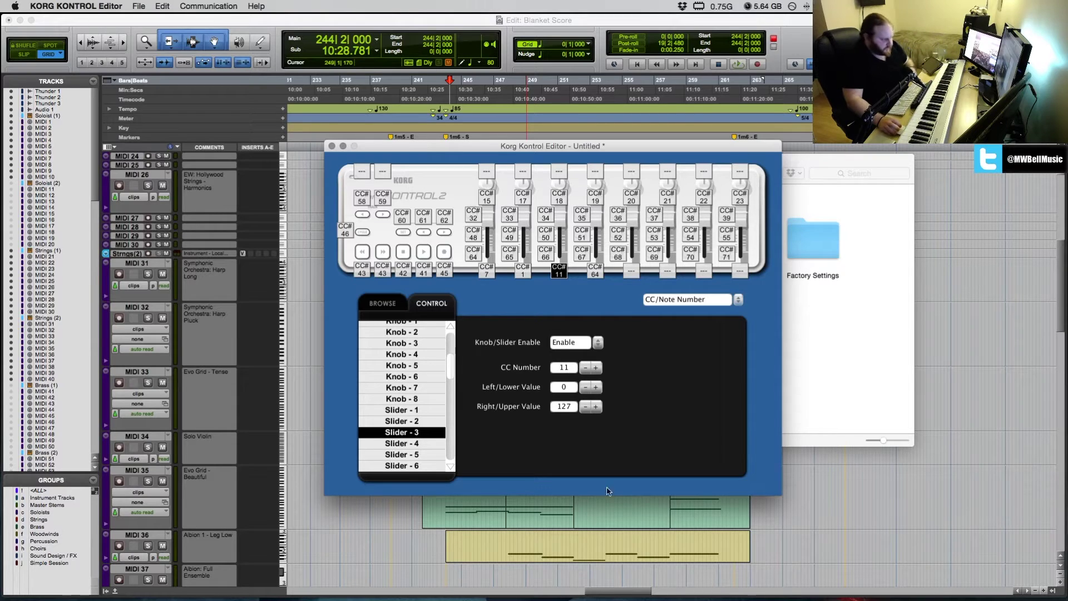
- Load nanoKONTROL2 Scene Data.nktrl2_data from Factory Settings, declining to save the untitled scene
click(810, 299)
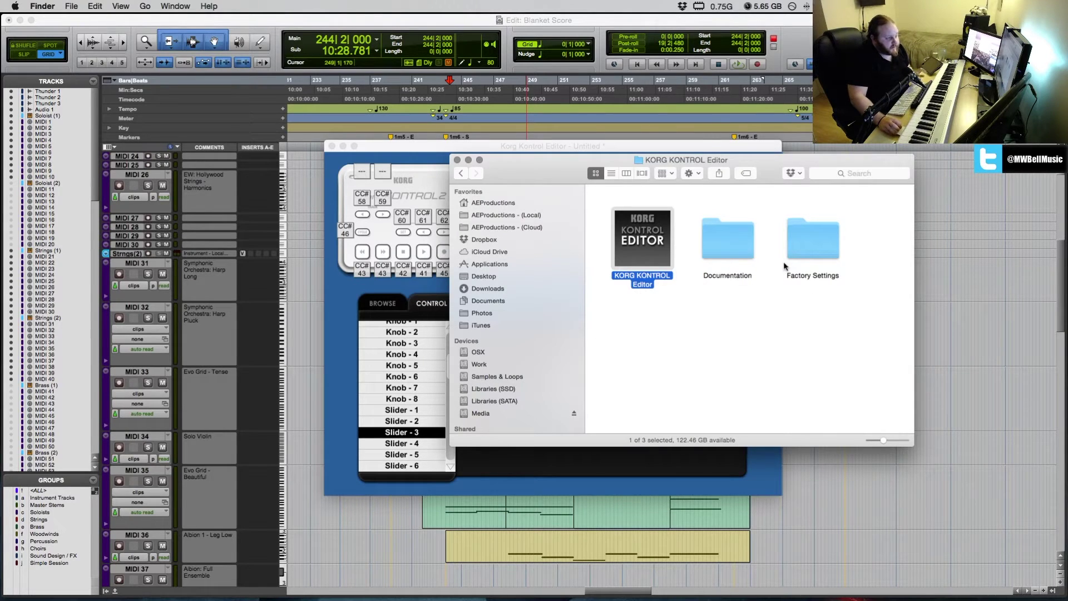
click(813, 248)
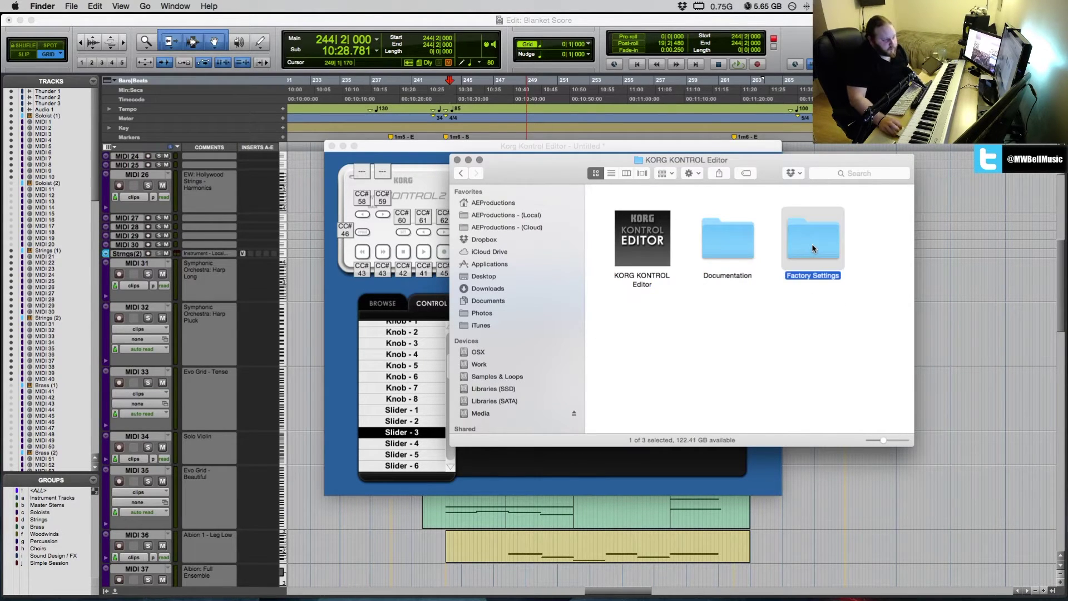
double_click(812, 248)
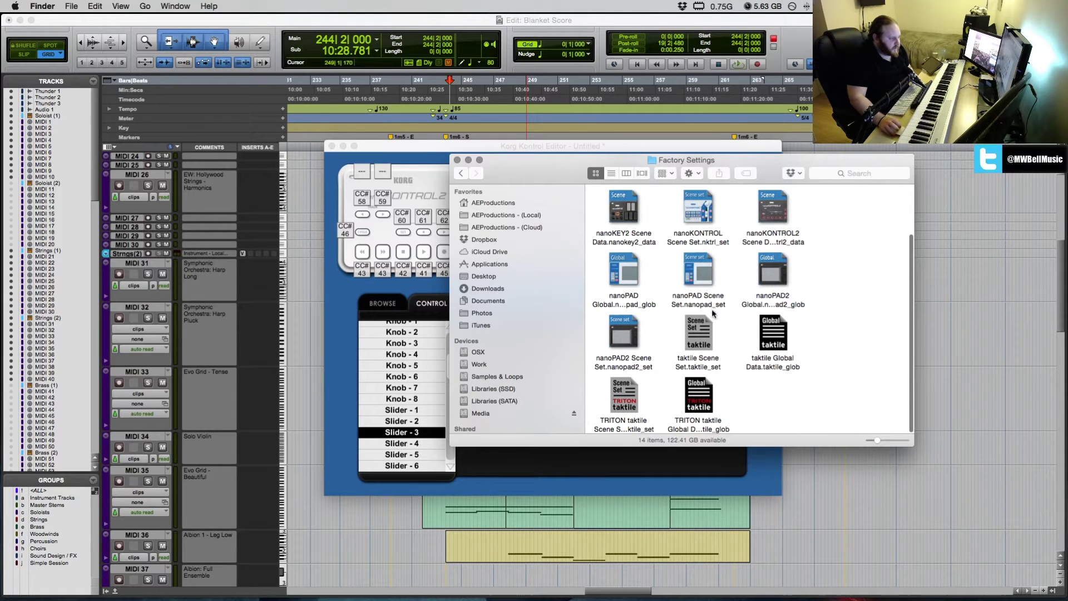
click(611, 173)
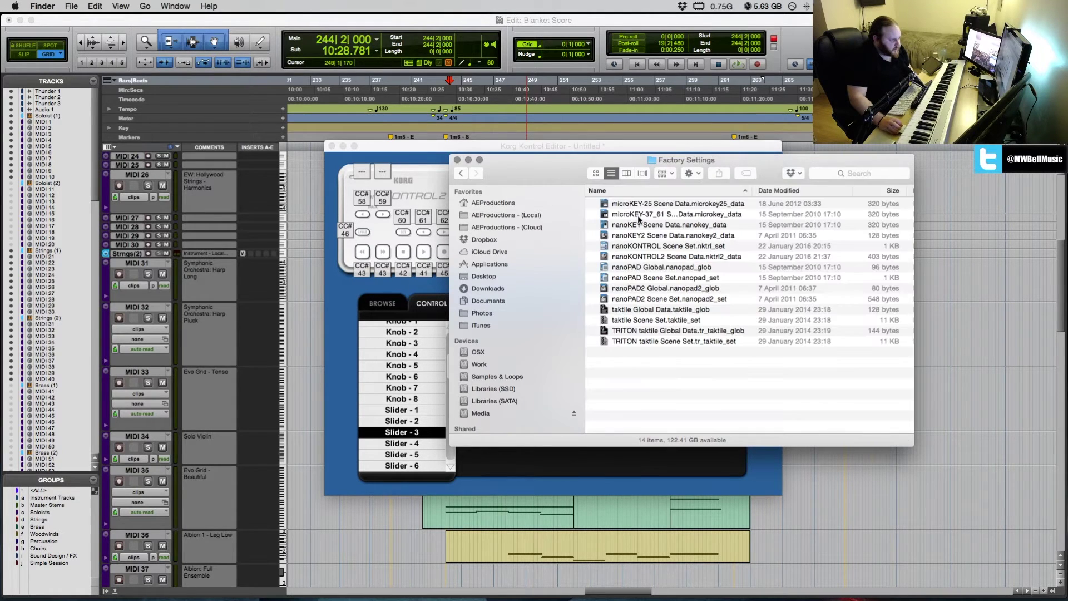
click(674, 259)
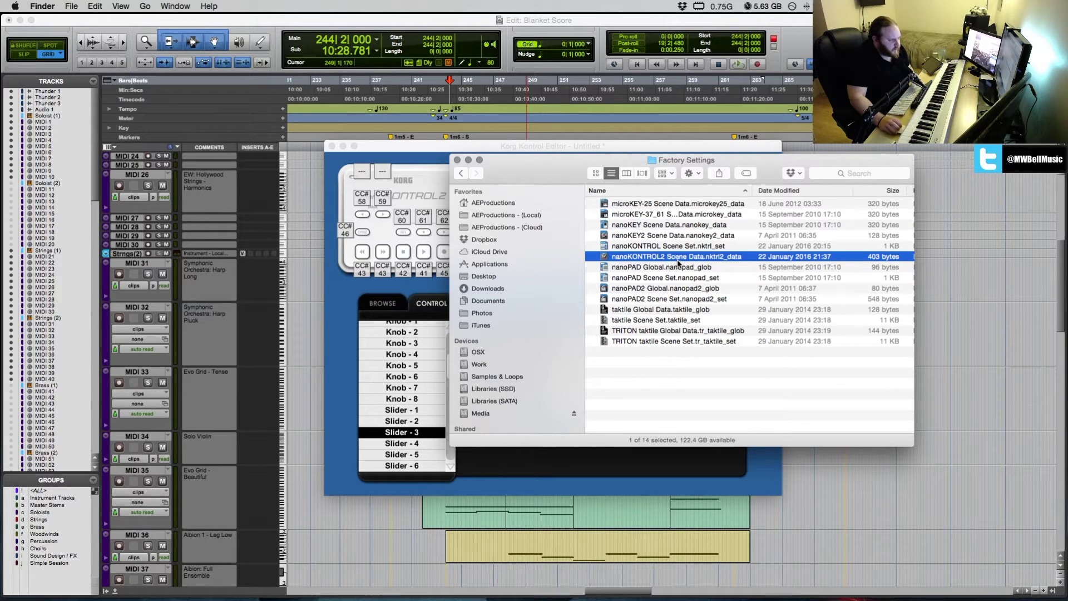
double_click(672, 257)
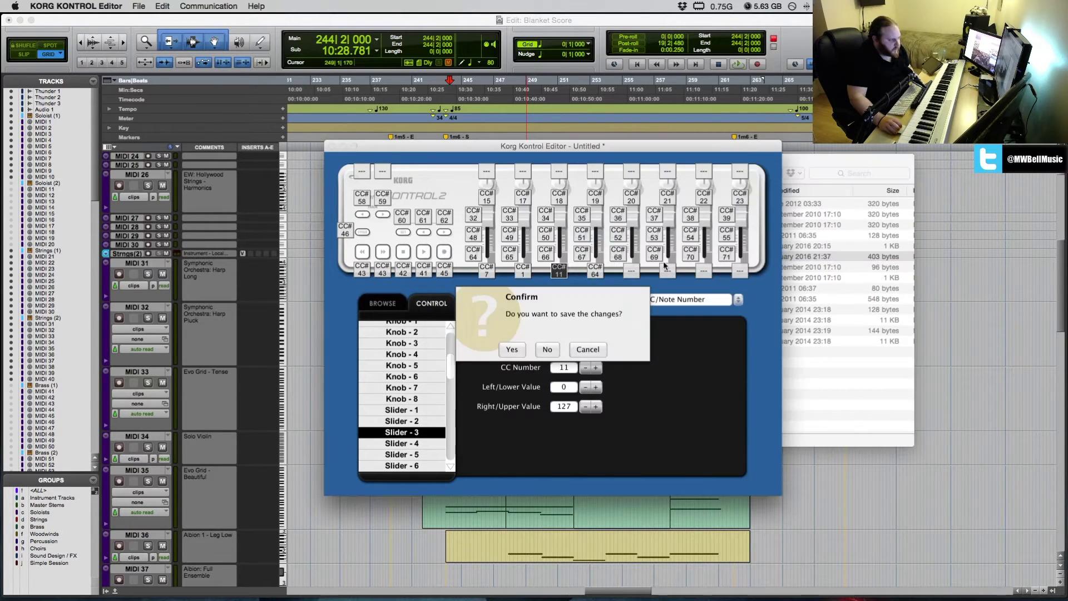
click(547, 349)
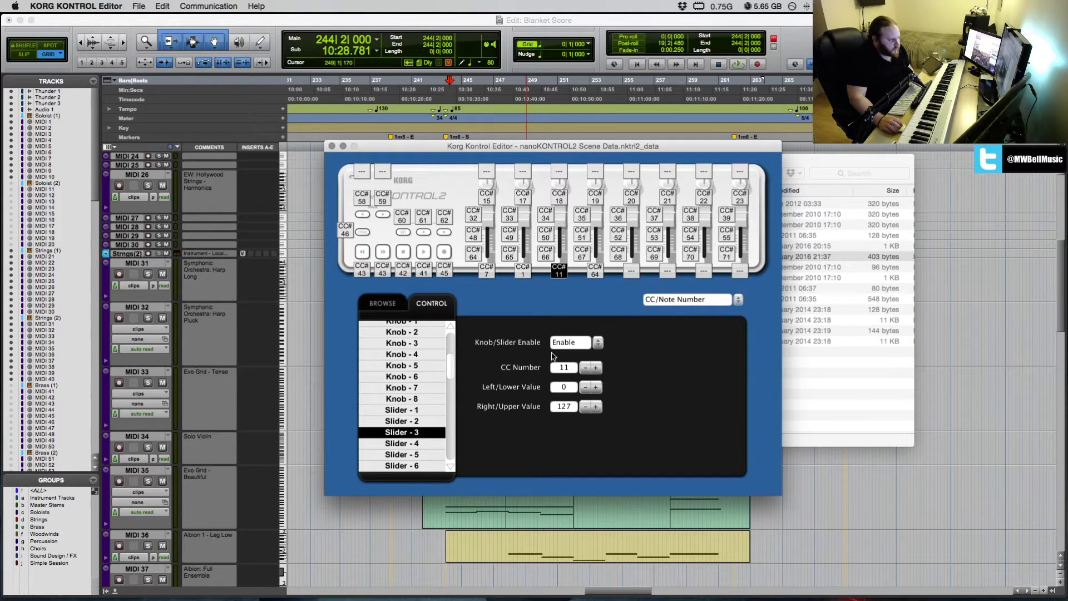
click(814, 374)
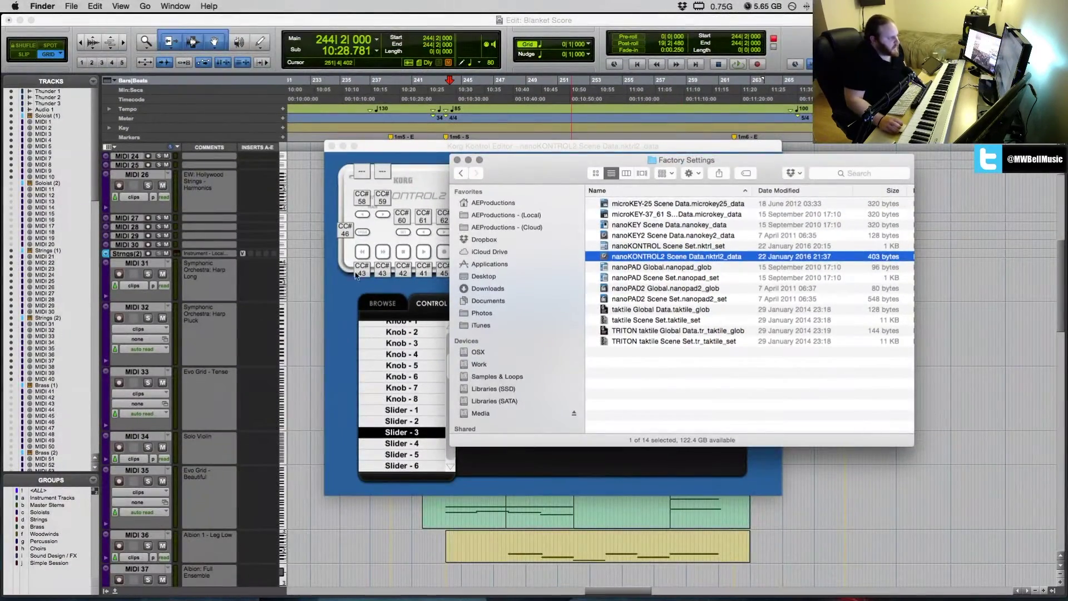
double_click(700, 256)
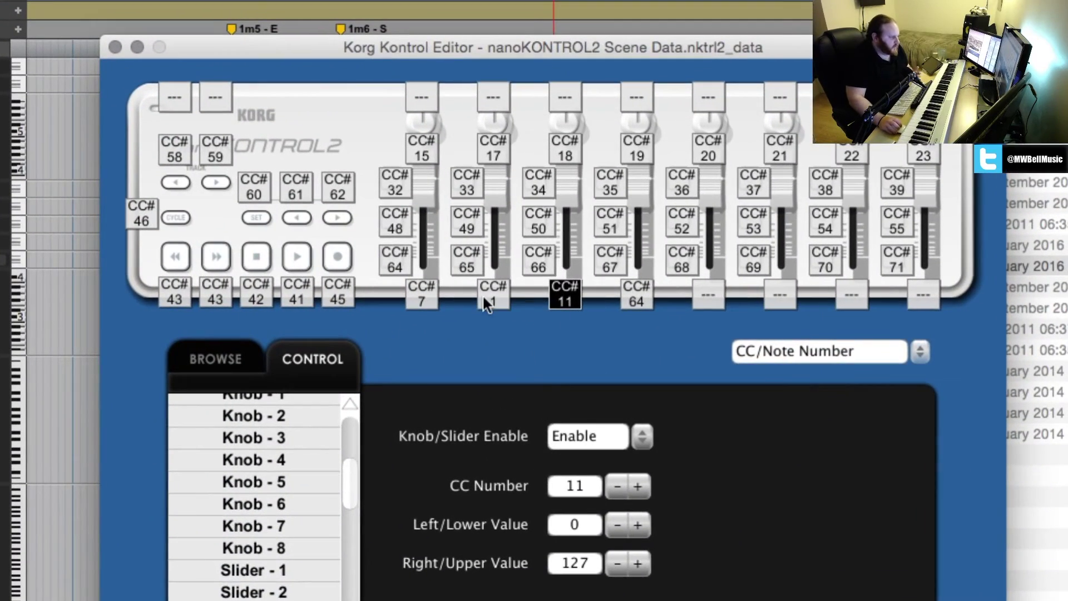
click(524, 272)
click(573, 295)
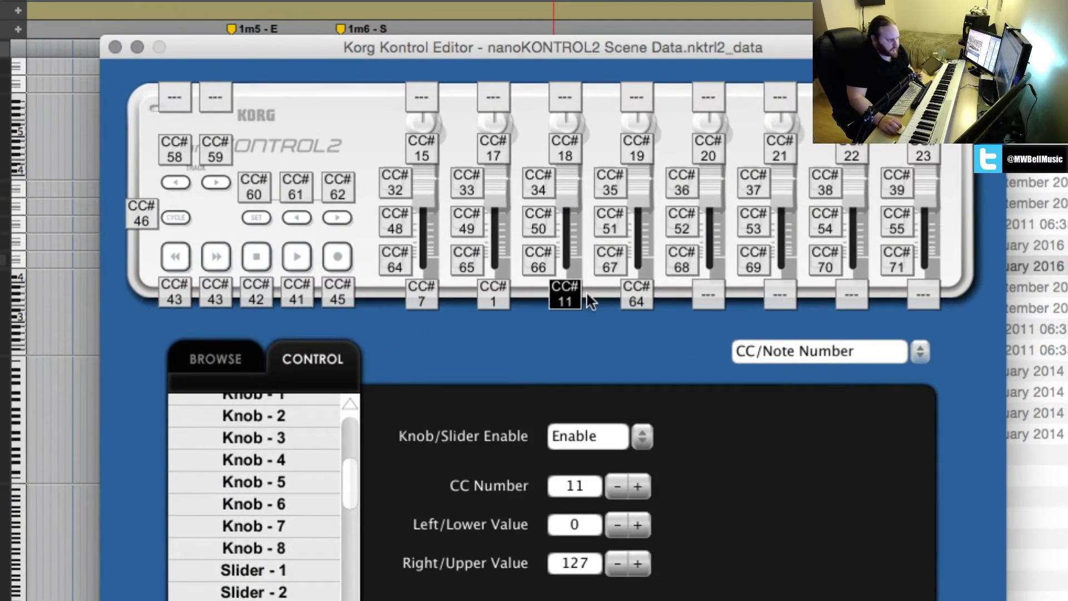
click(636, 294)
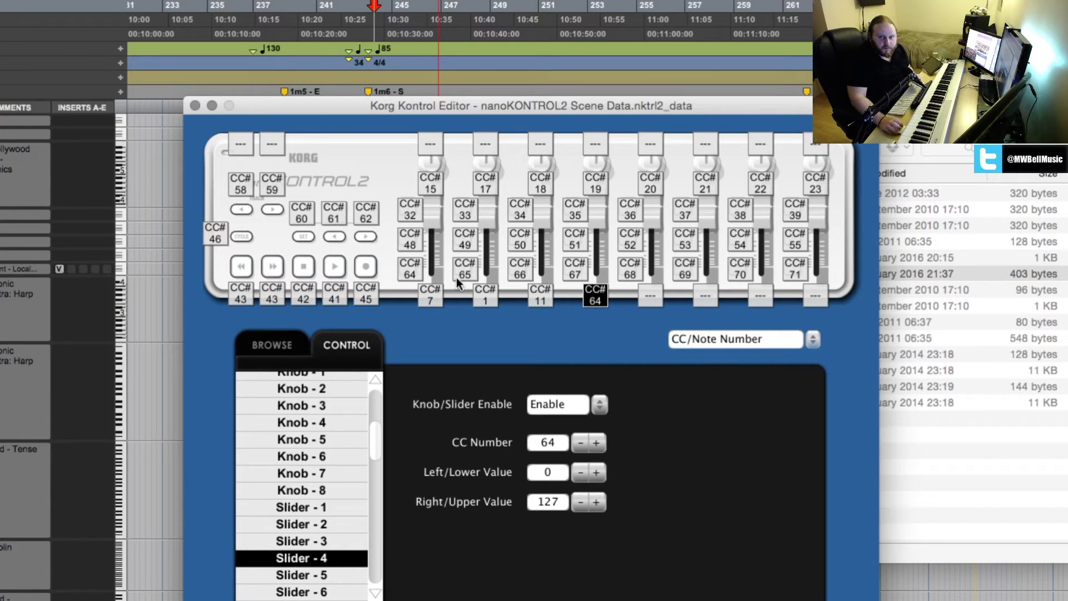
click(430, 300)
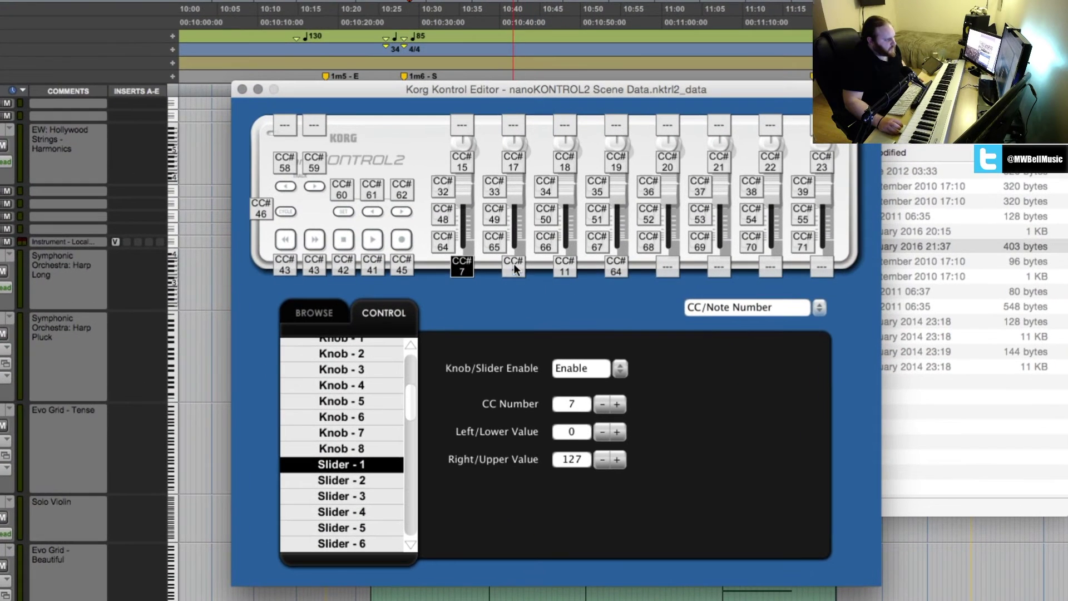
- Check sliders 1–4's CC assignments: 7, 1, 11 and 64
click(513, 264)
click(561, 267)
click(616, 267)
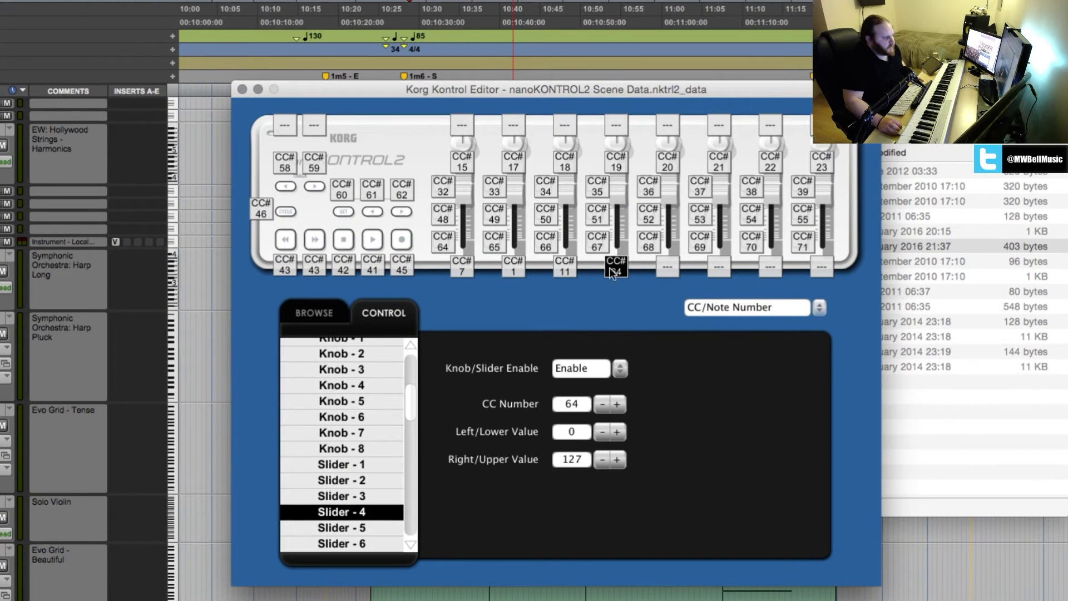
click(463, 266)
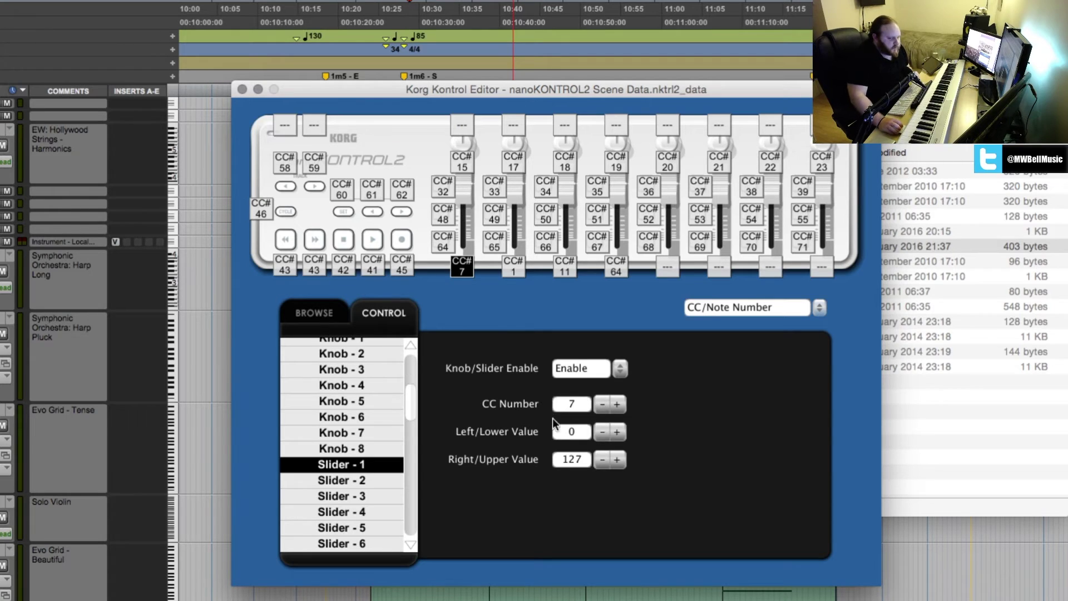
- Change slider 1's CC number to 1, then set it back to 7
double_click(582, 404)
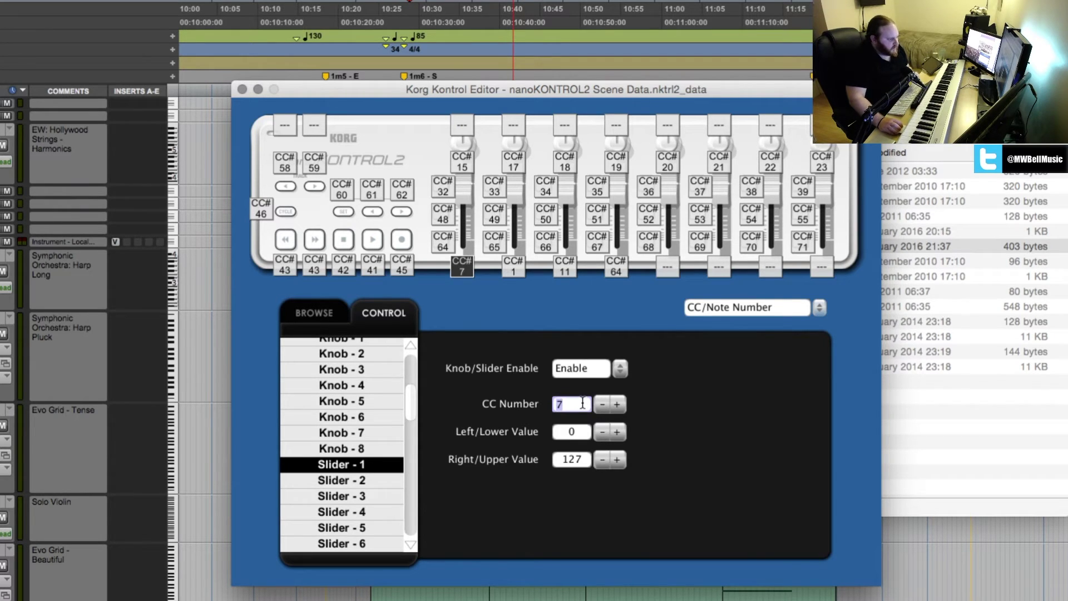
text(1)
key(Return)
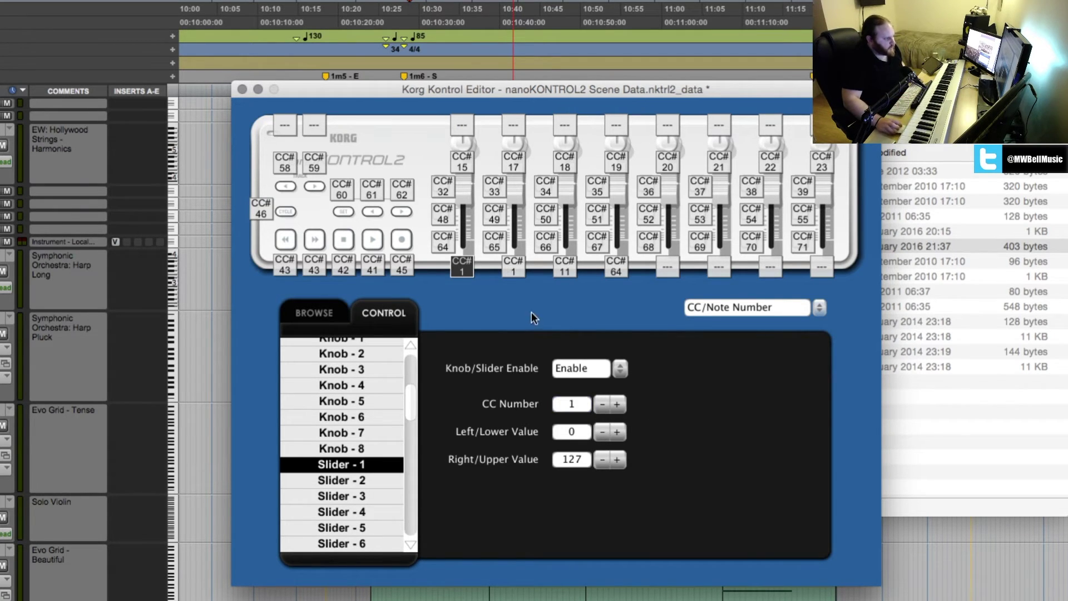
click(465, 271)
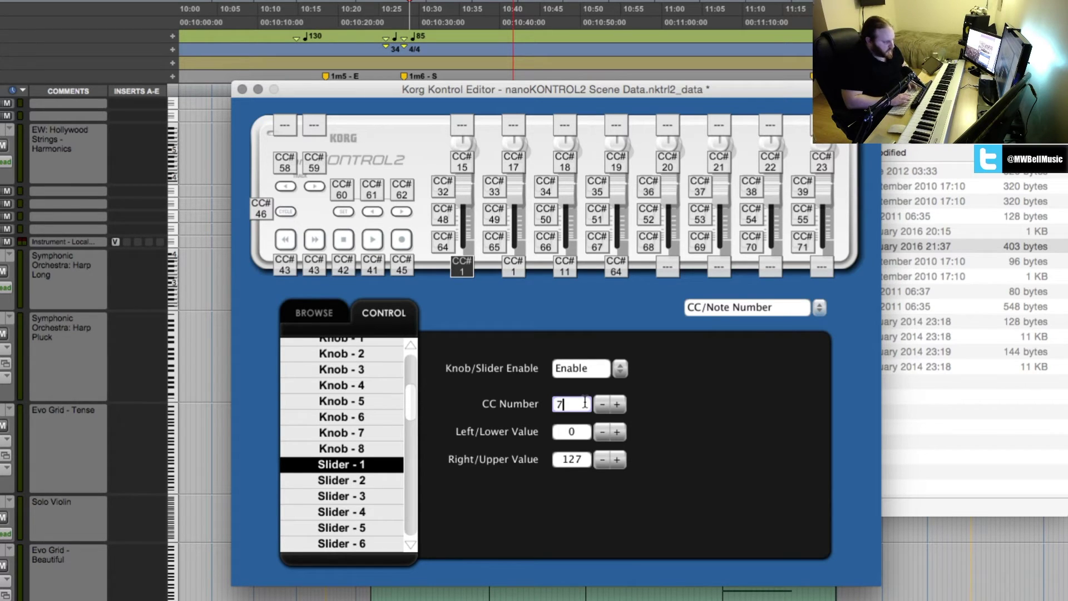
text(7)
key(Return)
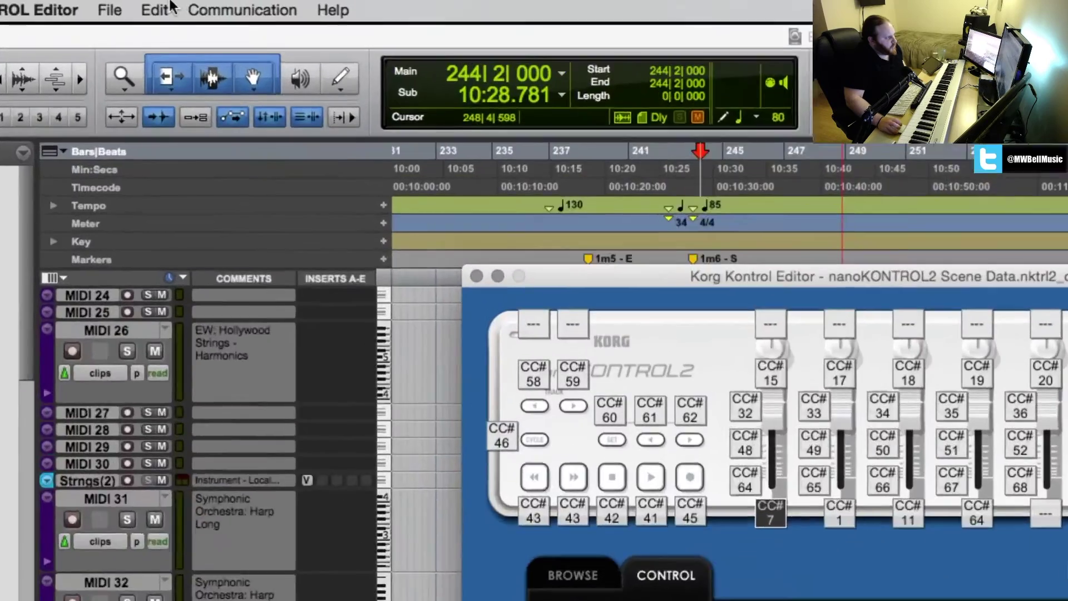
- Write the scene data to the nanoKONTROL2 via Communication, then nudge the editor window right
click(241, 11)
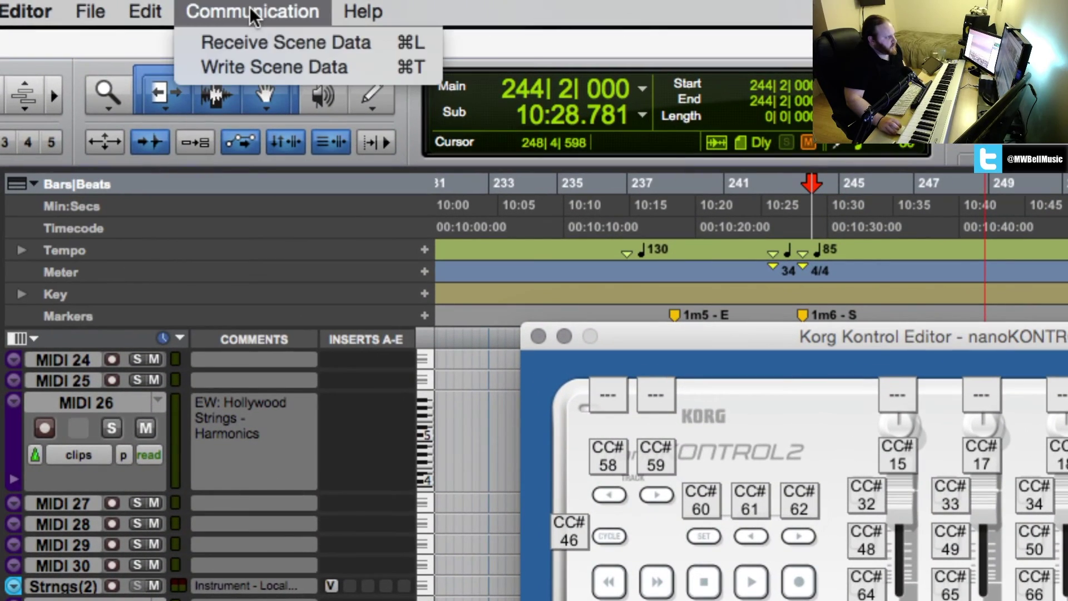
click(270, 67)
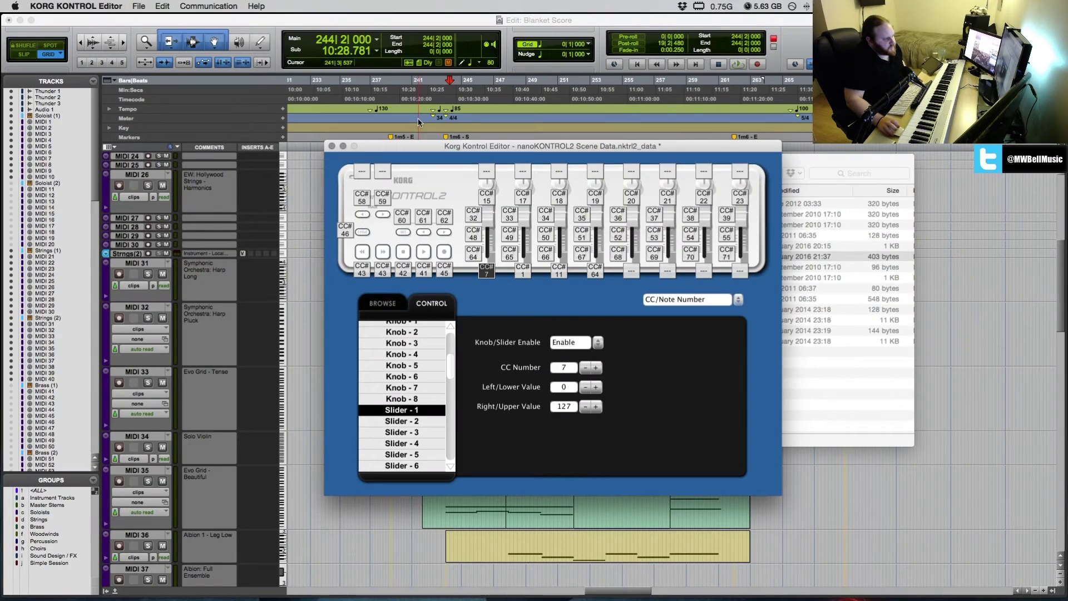
drag(534, 150, 604, 147)
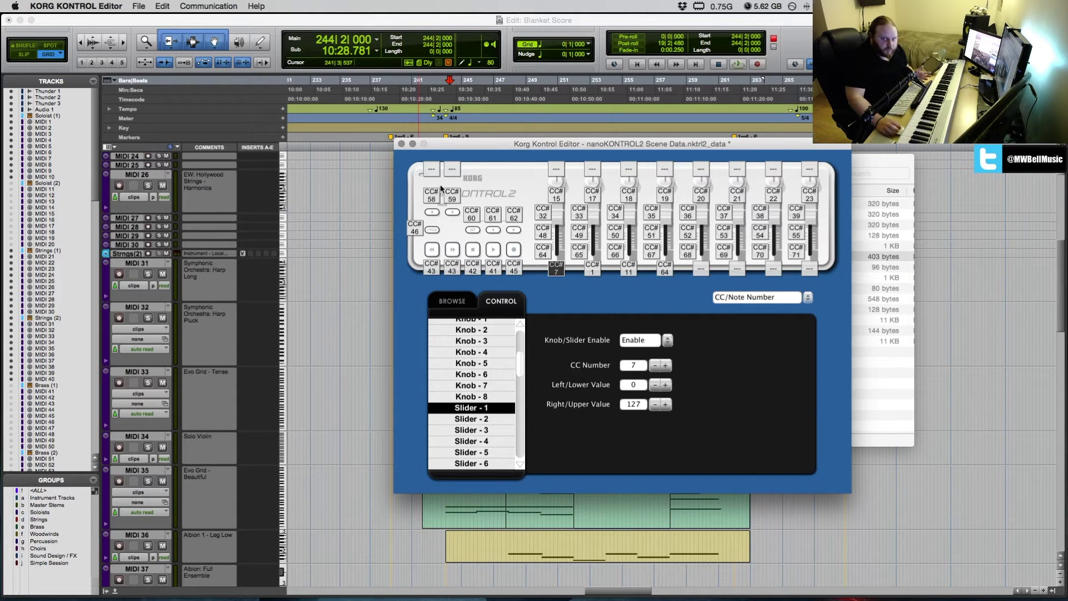
- Back in Pro Tools, record-arm MIDI 26, the EW Hollywood Strings Harmonics track
click(331, 281)
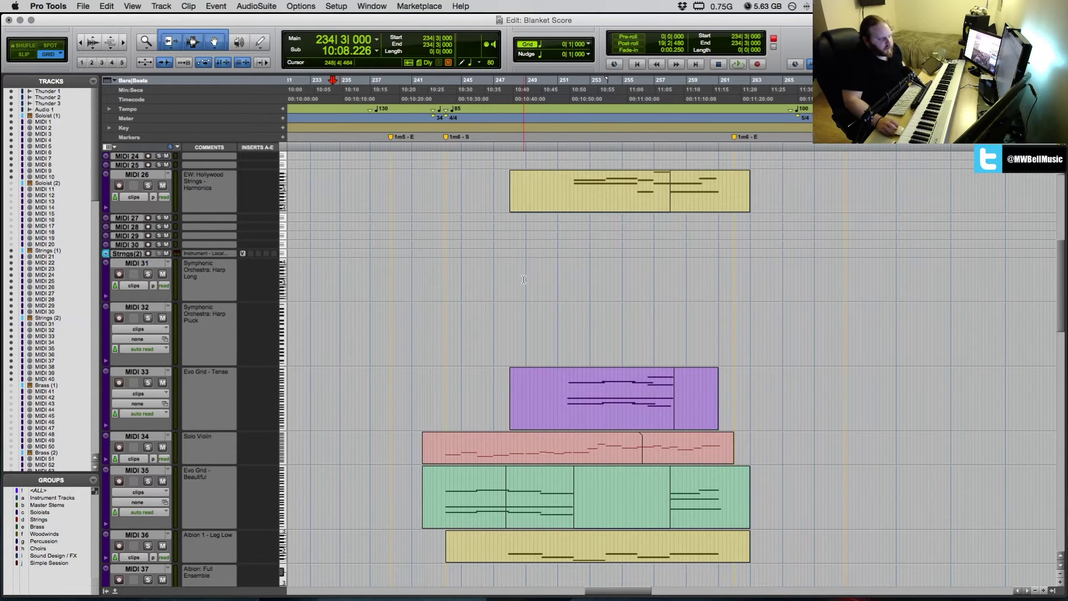
scroll(508, 280, down, 3)
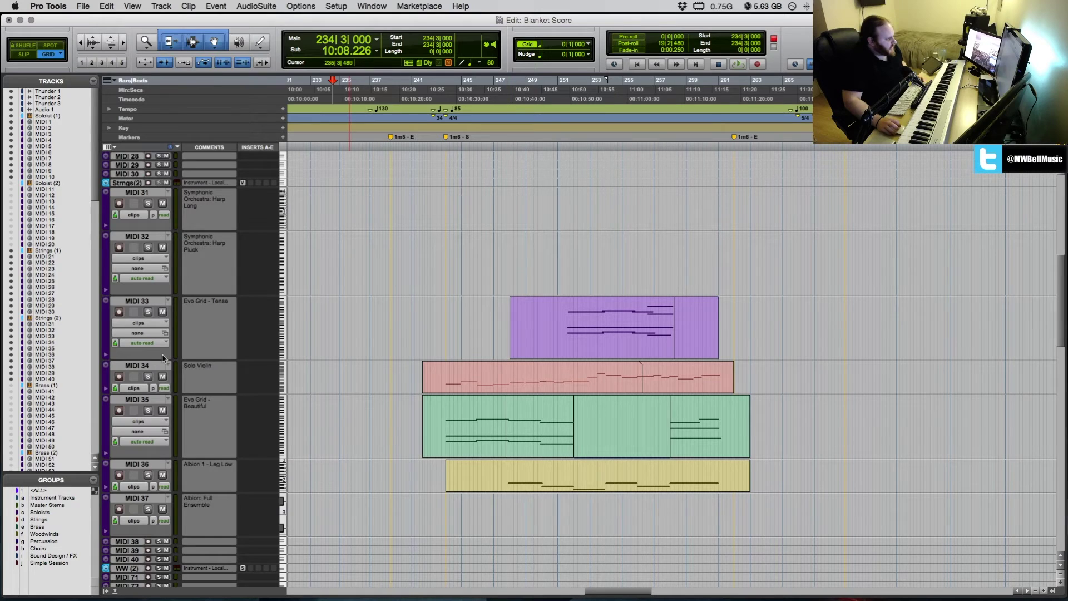
scroll(349, 360, up, 3)
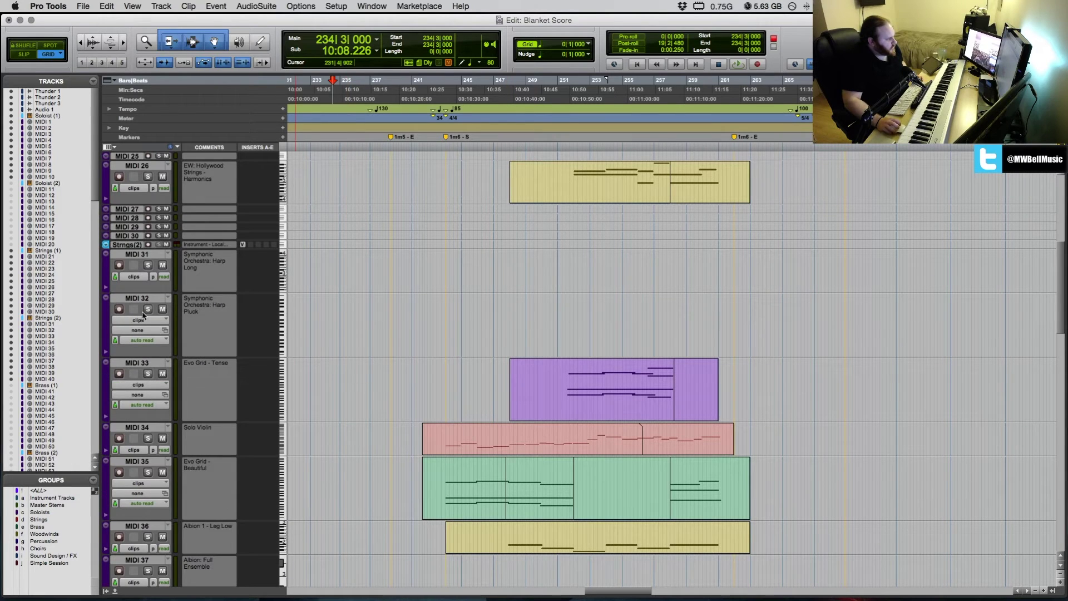
click(120, 375)
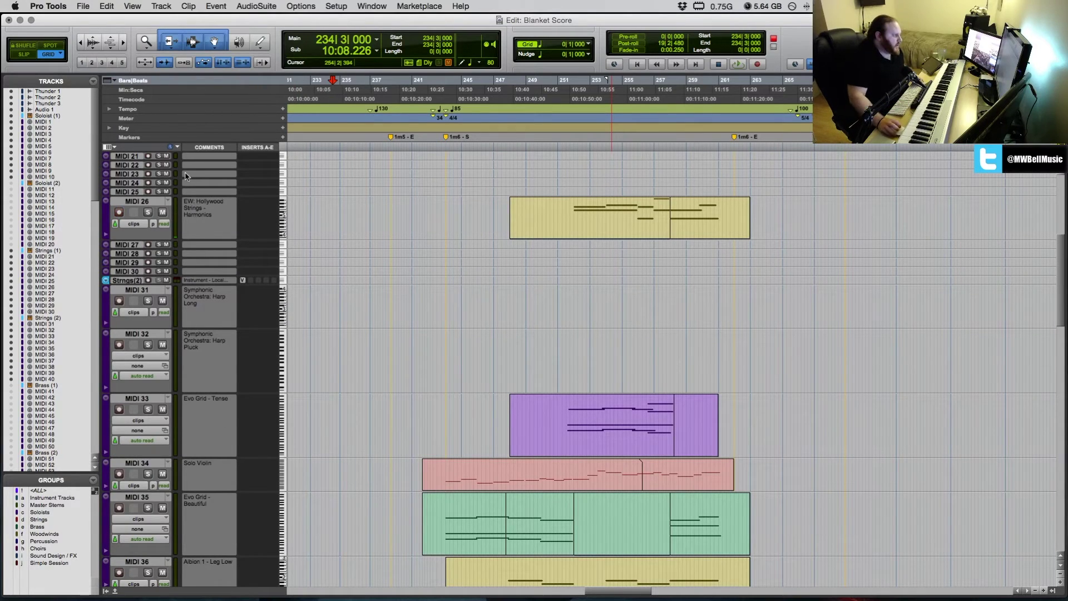
scroll(226, 229, up, 1)
scroll(226, 228, up, 2)
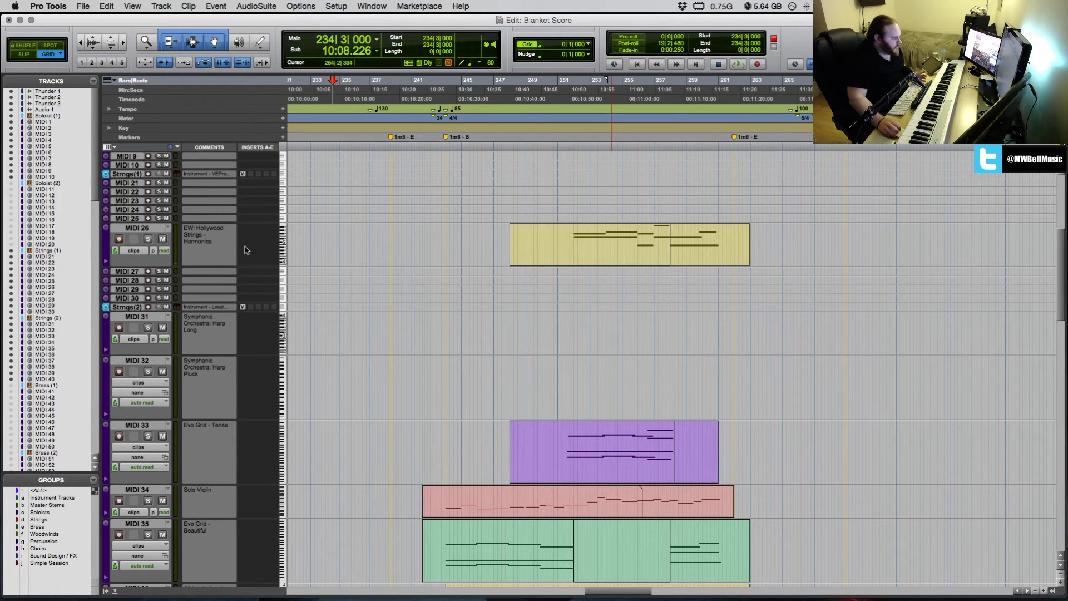
scroll(248, 251, up, 1)
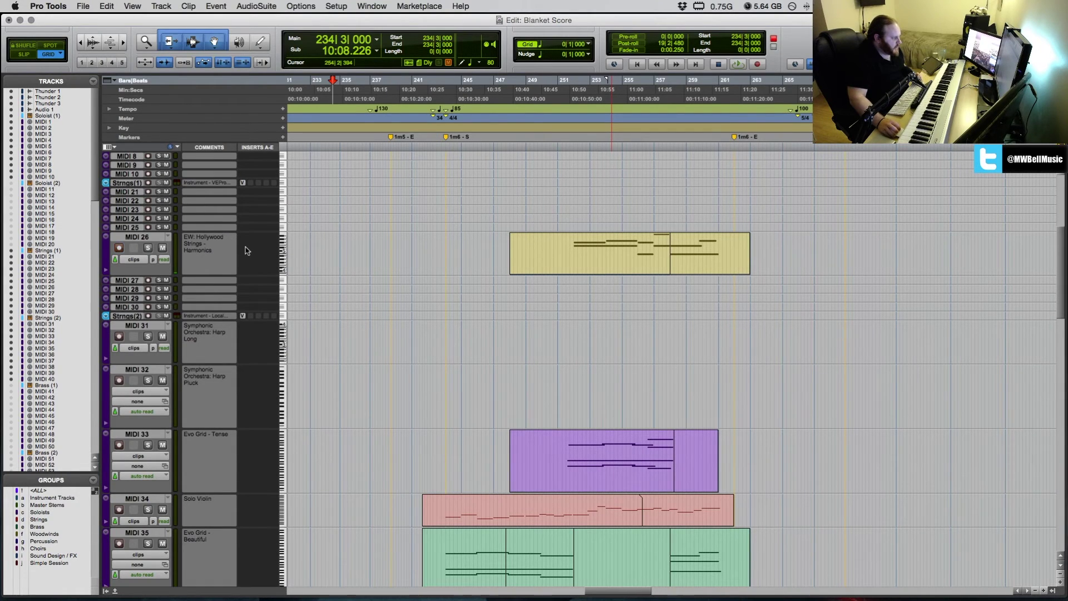
scroll(278, 253, up, 10)
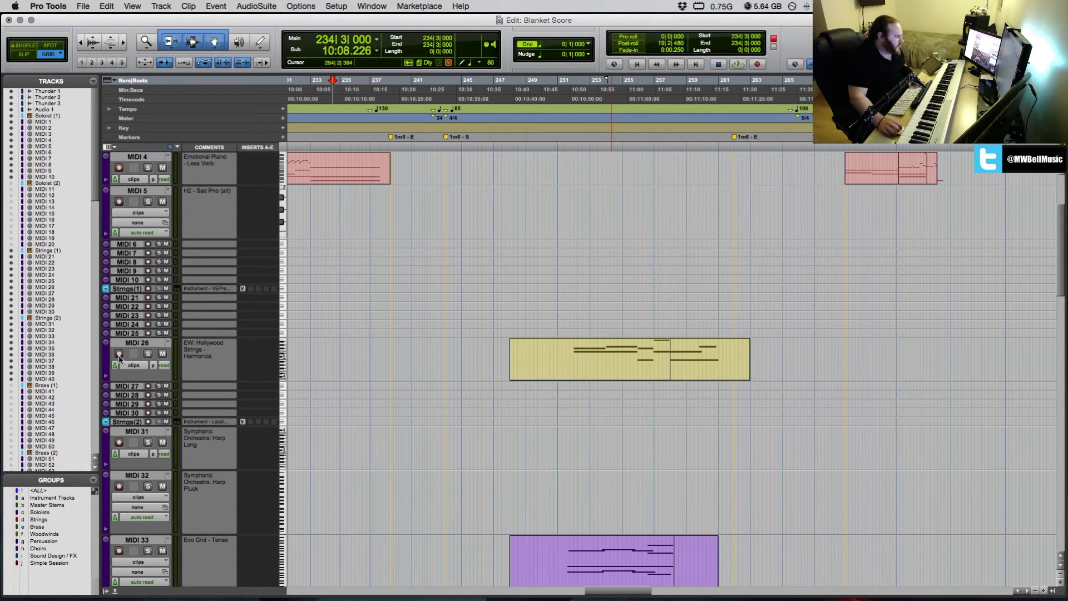
- Record a short new MIDI clip on MIDI 26 starting at bar 281
scroll(720, 377, right, 10)
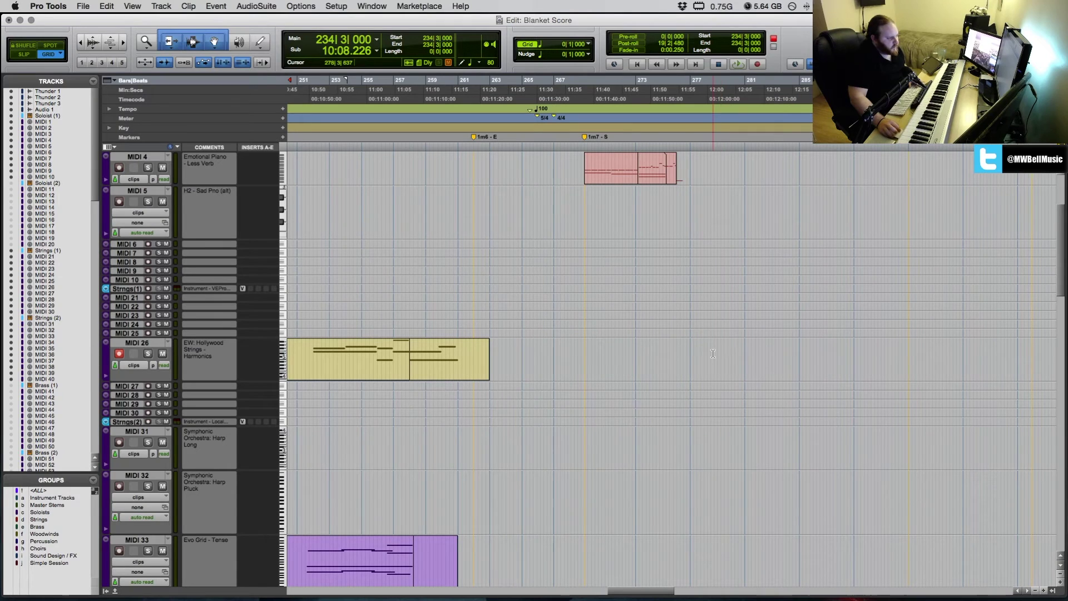
click(717, 361)
click(692, 351)
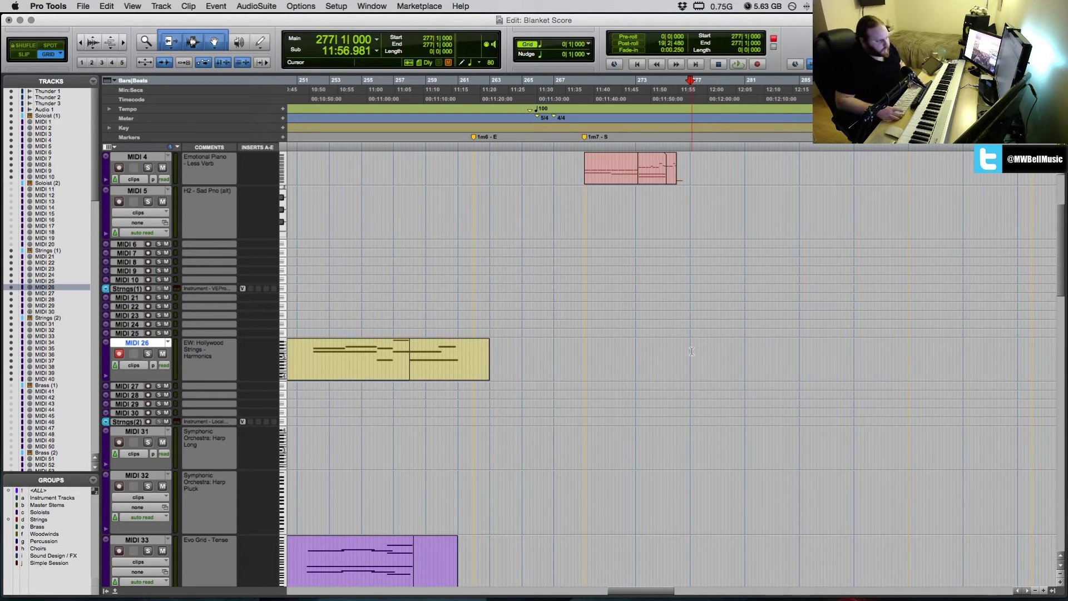
click(755, 355)
key(space)
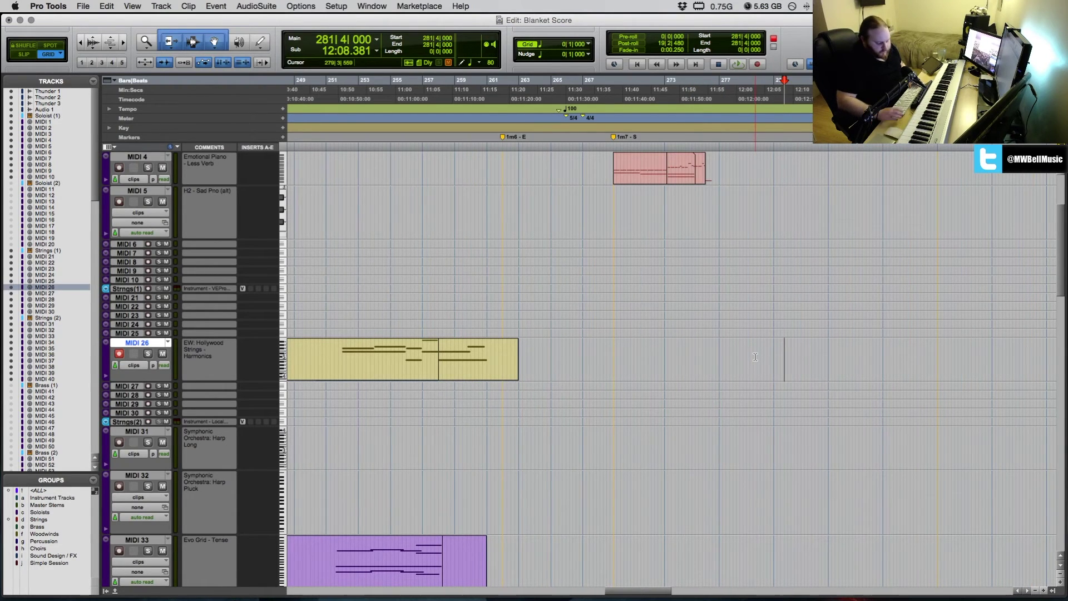
key(F12)
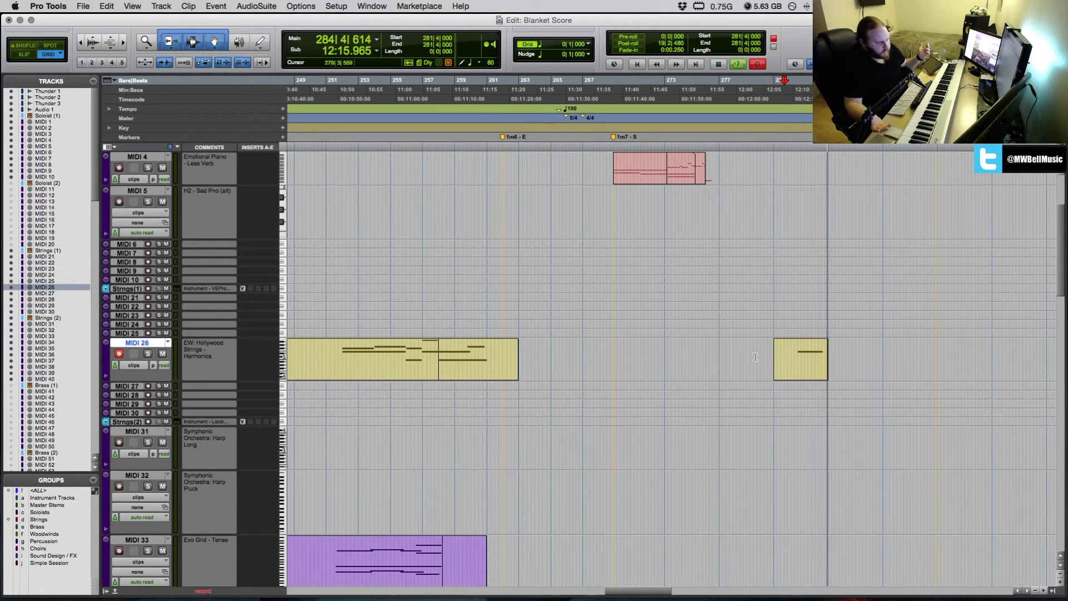
key(space)
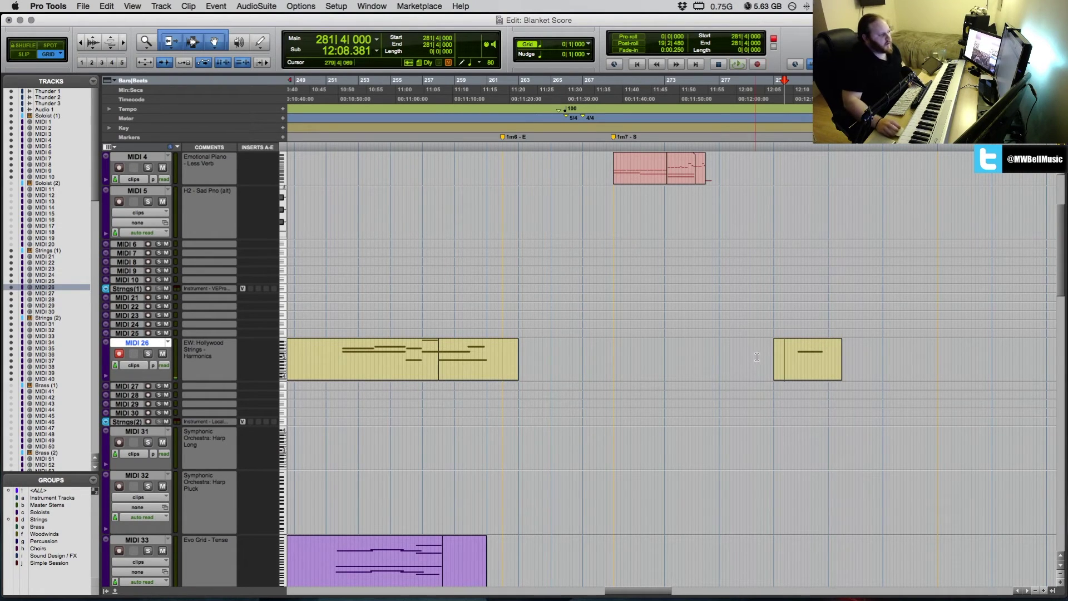
- Play back the freshly recorded clip from just before bar 281
click(763, 352)
key(space)
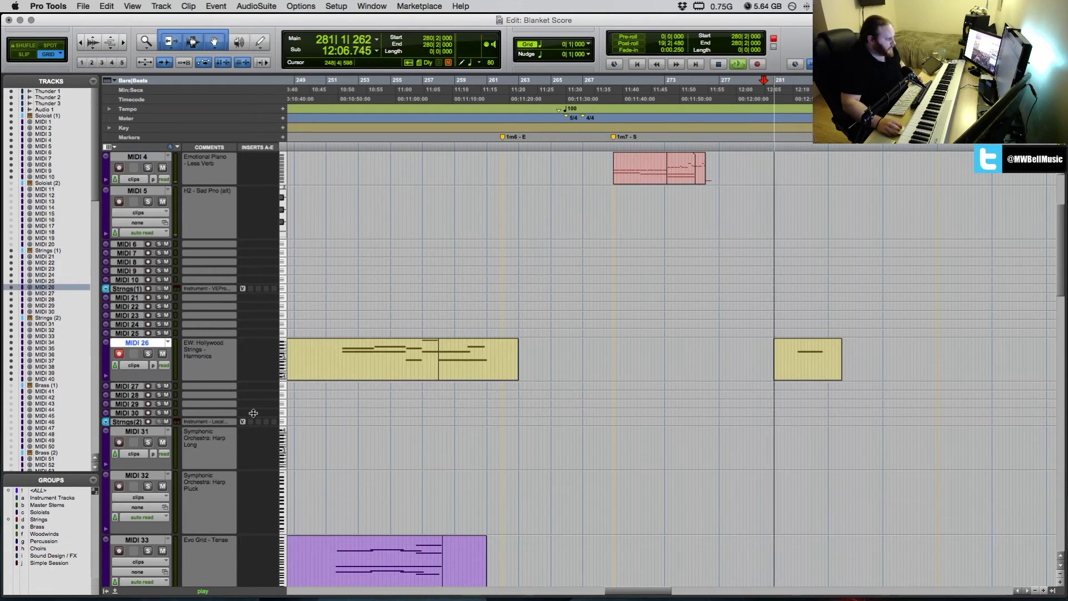
scroll(253, 414, down, 5)
scroll(169, 273, up, 12)
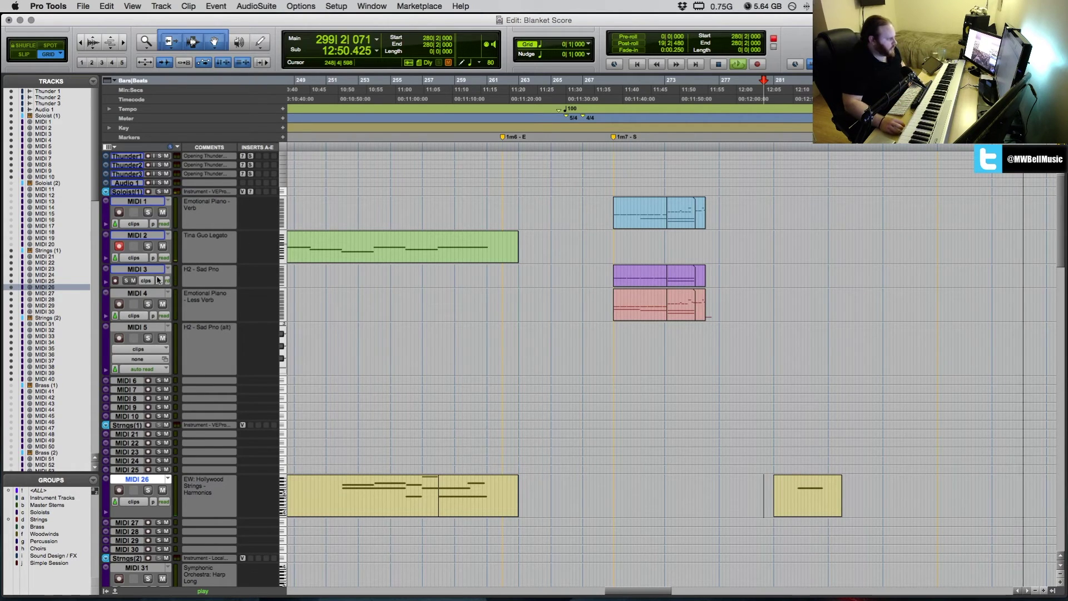
- Record-arm MIDI 4 (Emotional Piano - Less Verb), stop playback, and select the bar 281 clip
click(122, 304)
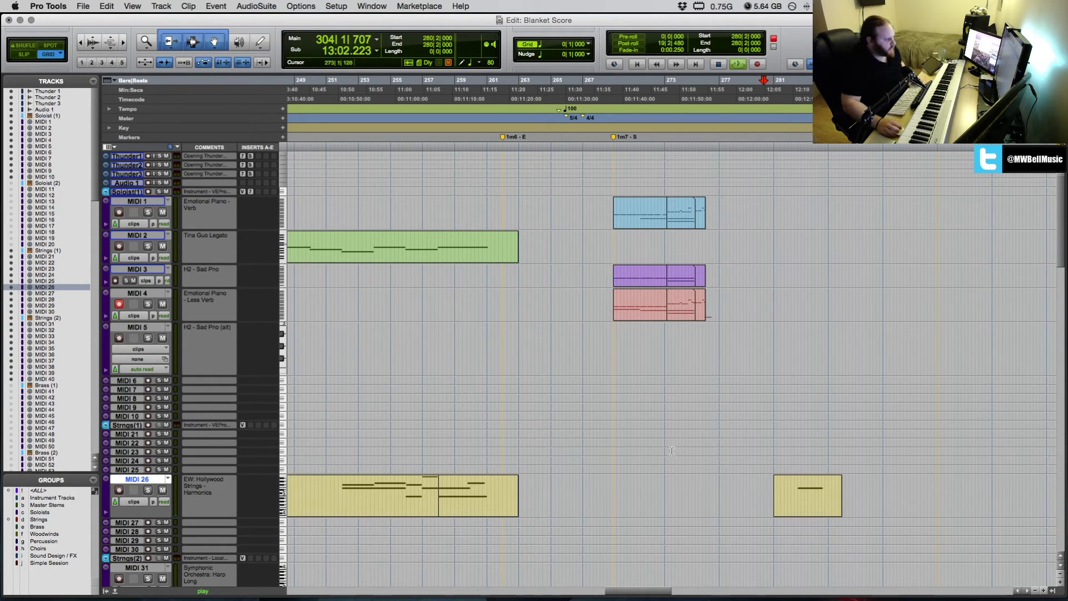
key(space)
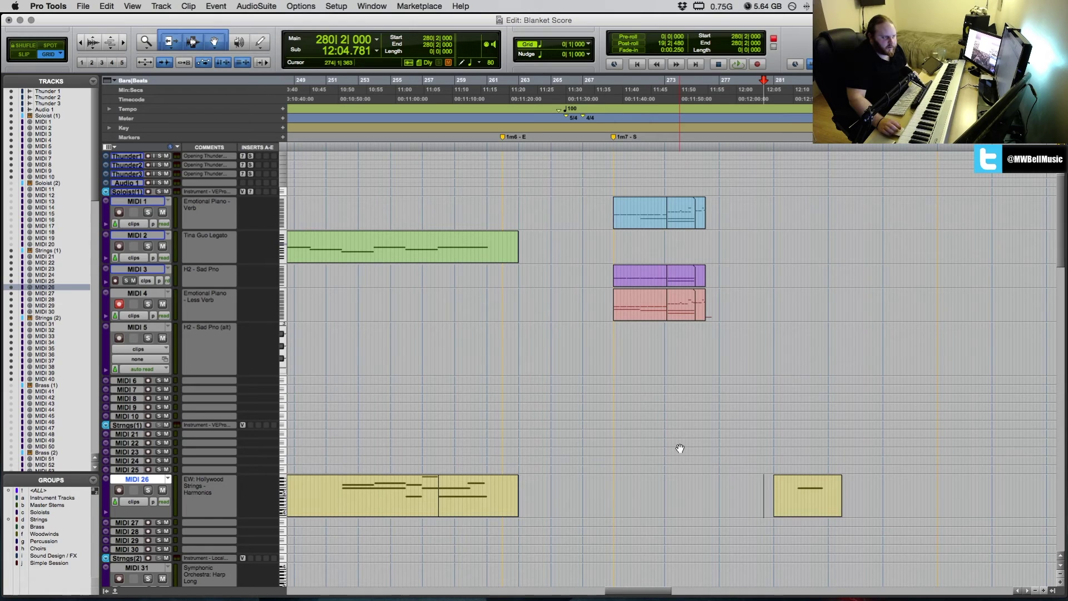
click(799, 508)
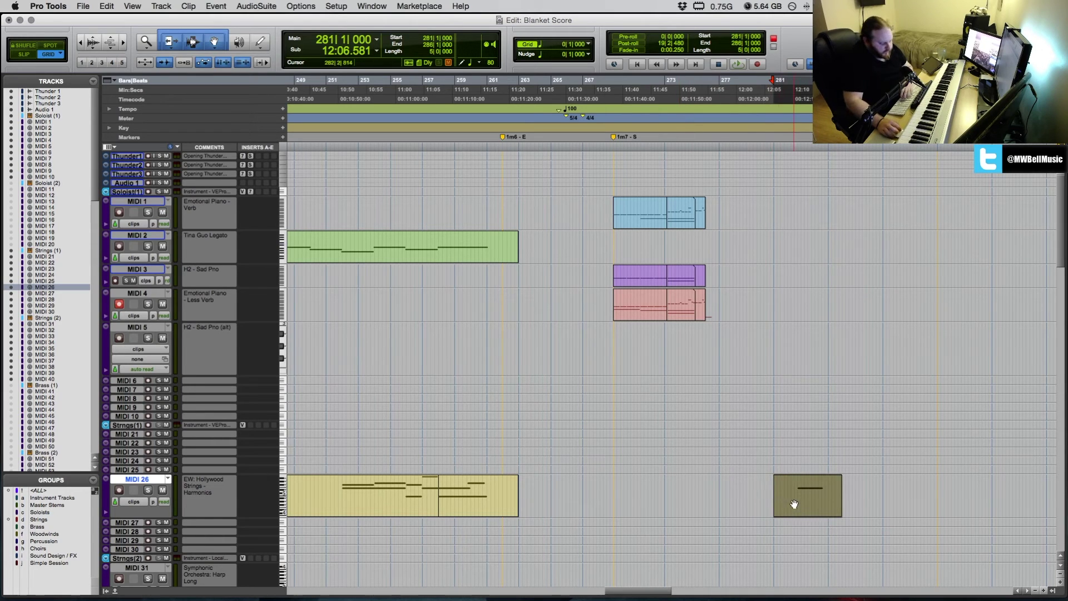
- Delete the bar 281 test clip, set the insertion point to bar 263, and switch to KORG KONTROL Editor
key(BackSpace)
click(522, 419)
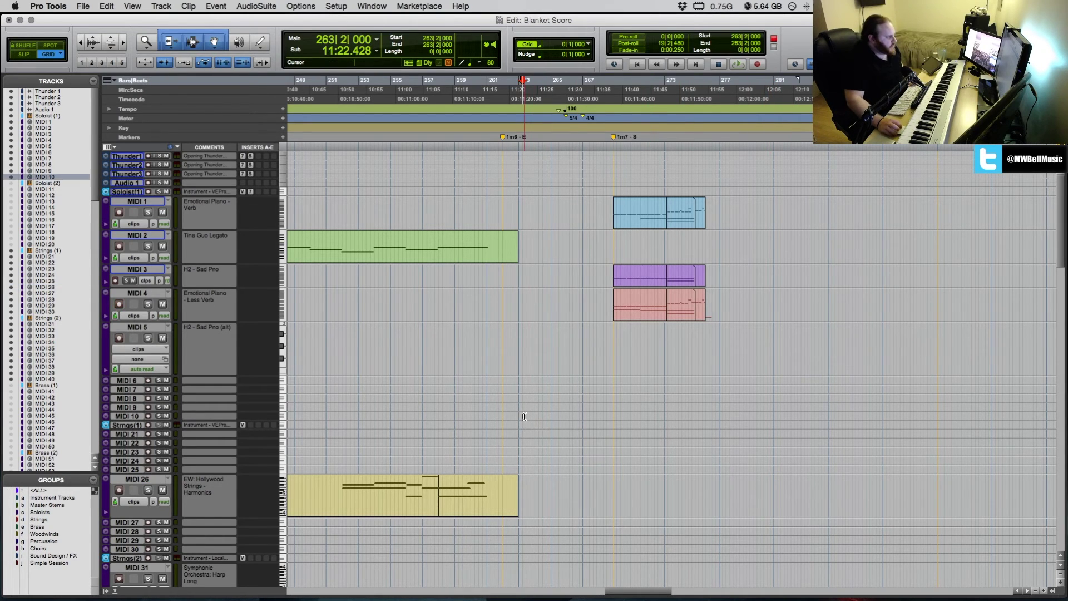
key(super+Tab)
key(super+Tab)
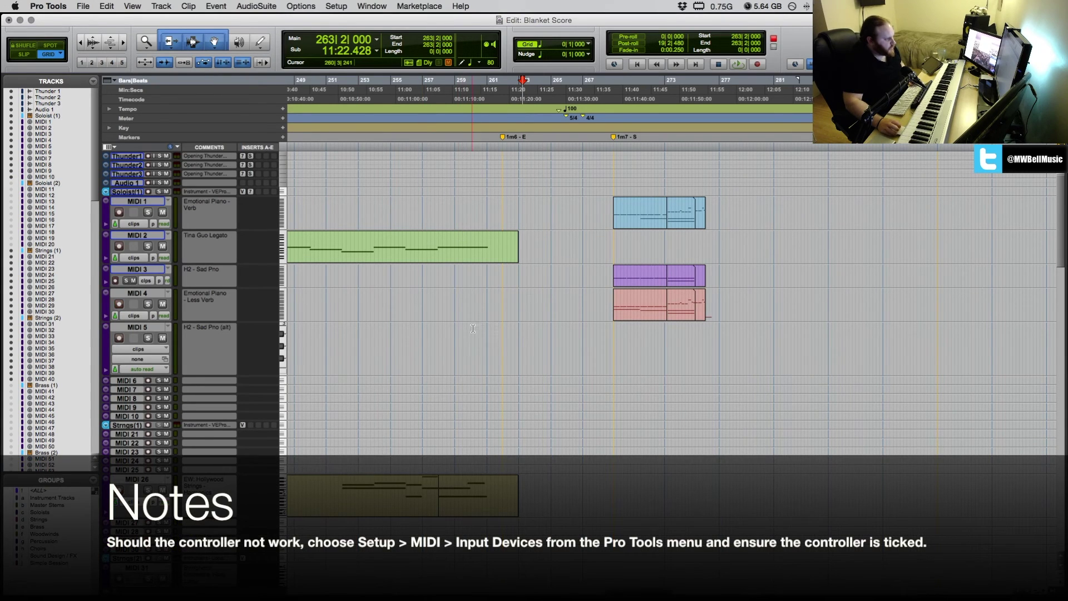
key(super+Tab)
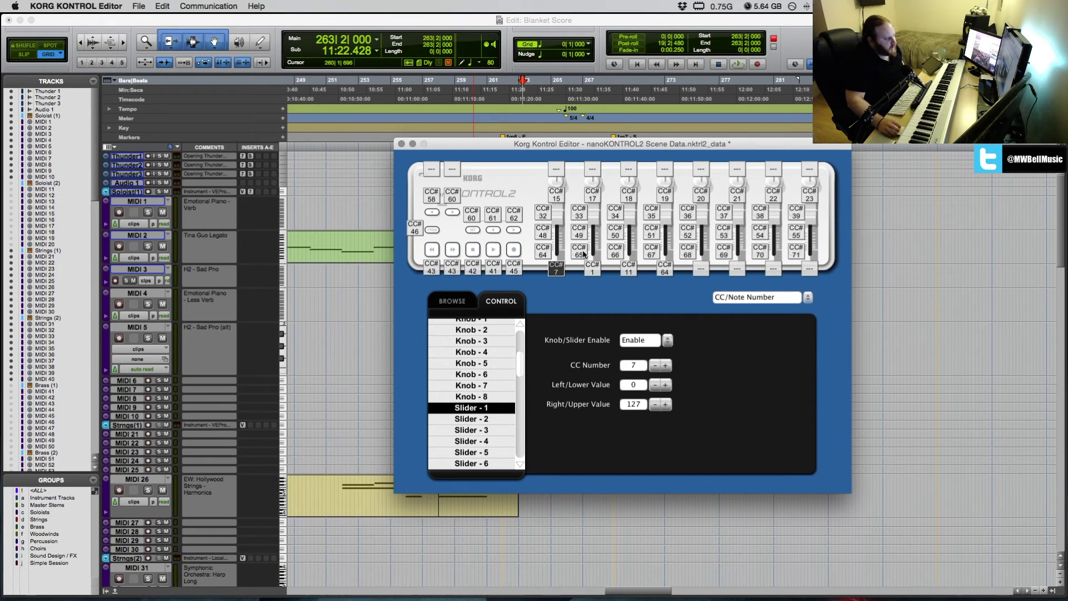
- Check Slider 1's CC 7 mapping in KORG KONTROL Editor, then return to Pro Tools
key(super+Tab)
key(super+shift+Tab)
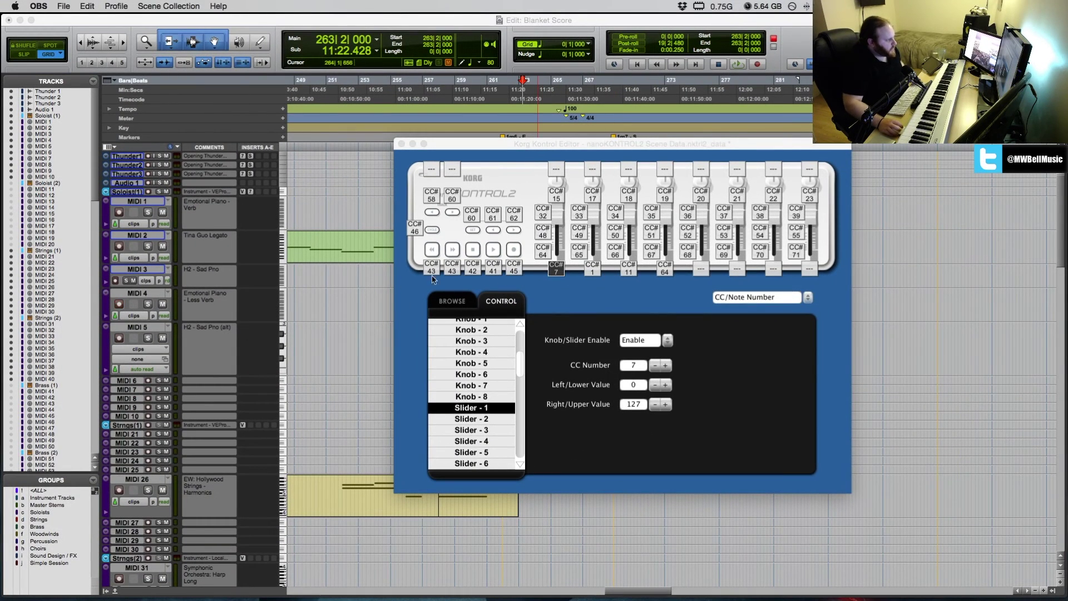
click(362, 295)
scroll(353, 313, down, 3)
- Record-arm MIDI 35, the Evo Grid - Beautiful track, further down the track list
scroll(353, 313, down, 8)
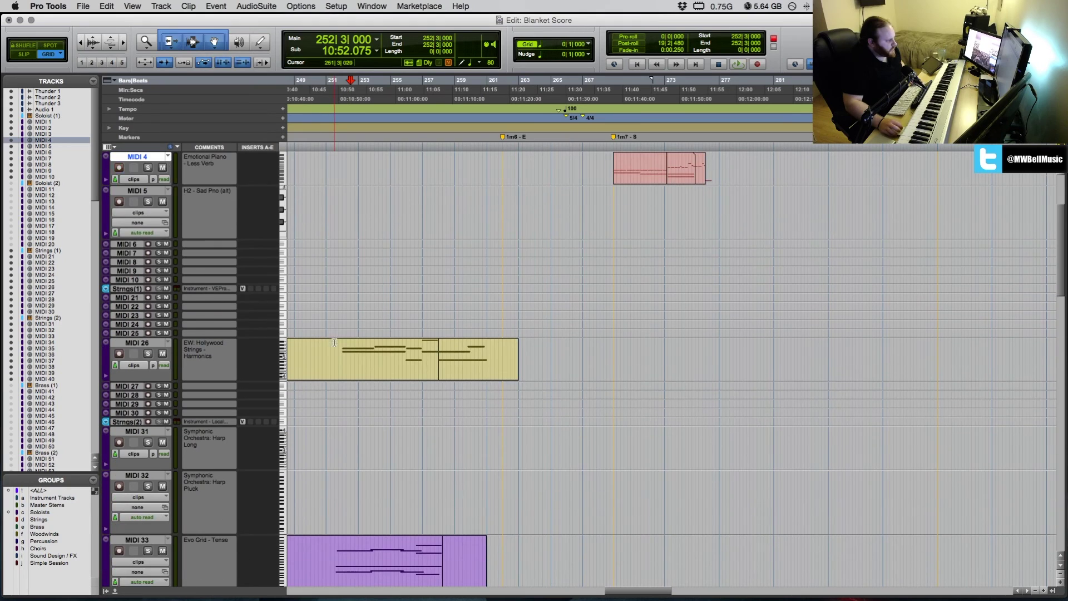
scroll(288, 404, down, 3)
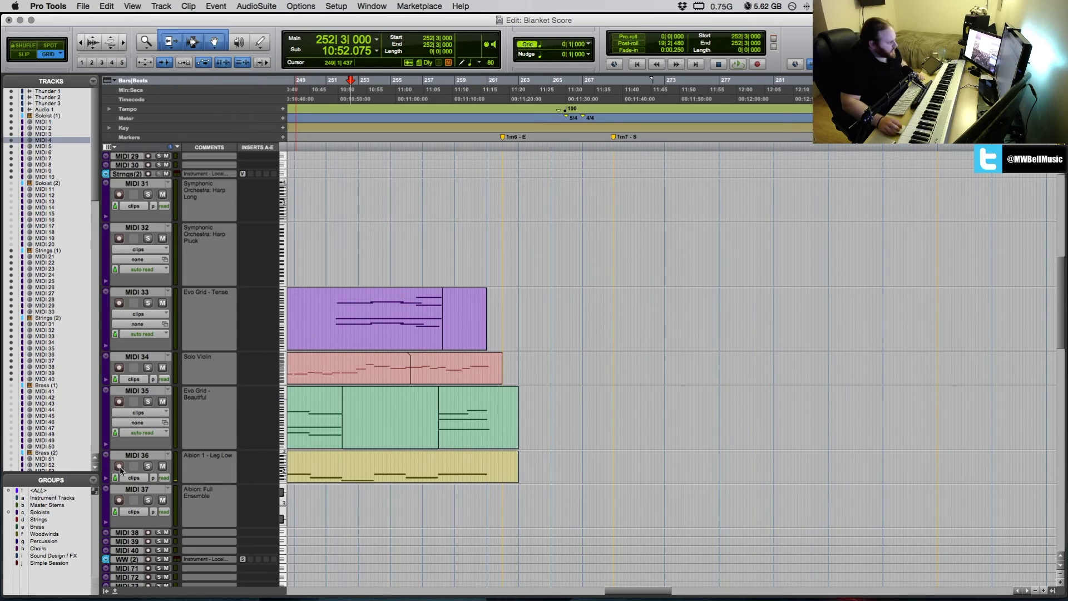
click(119, 402)
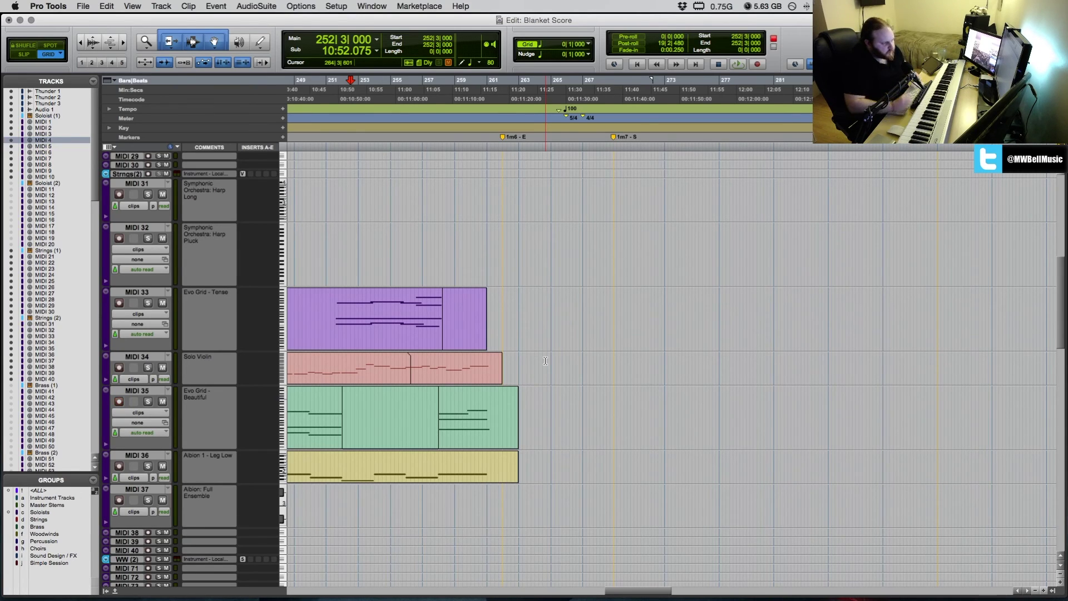
click(554, 358)
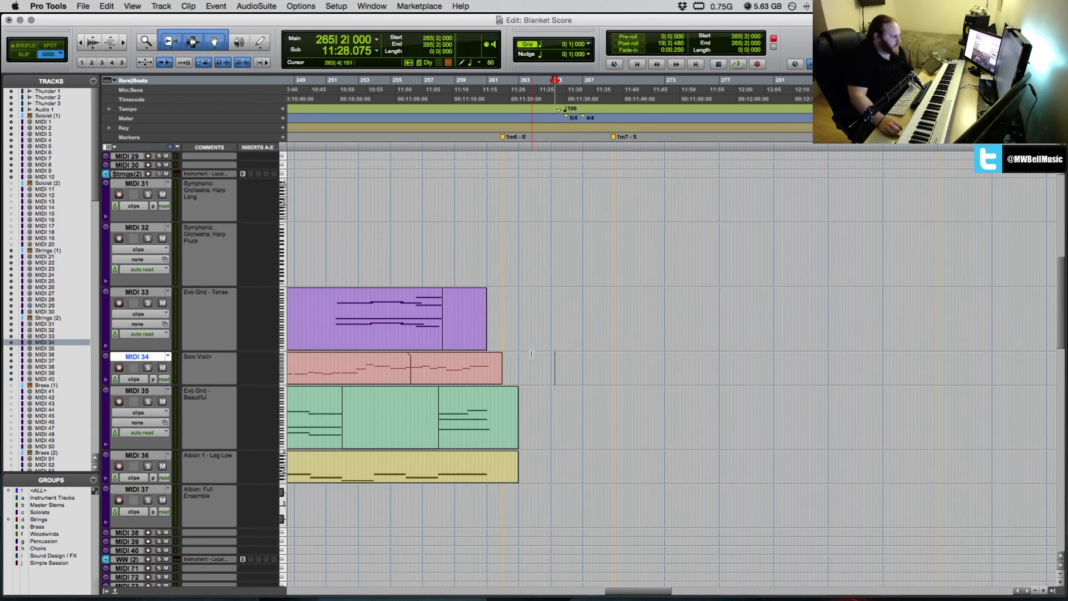
scroll(532, 354, right, 2)
scroll(529, 354, left, 3)
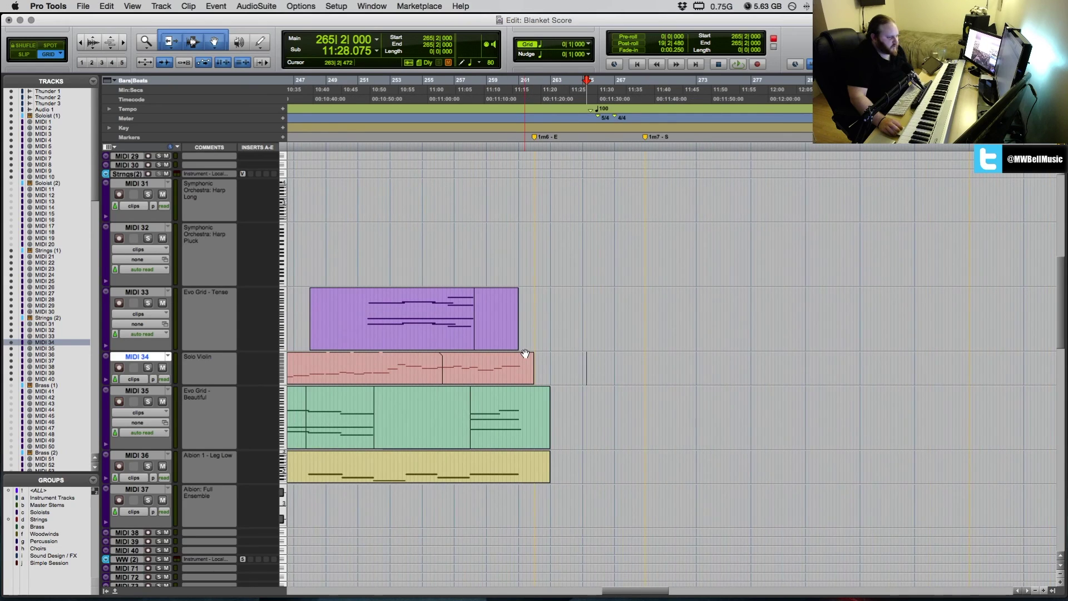
scroll(525, 353, left, 3)
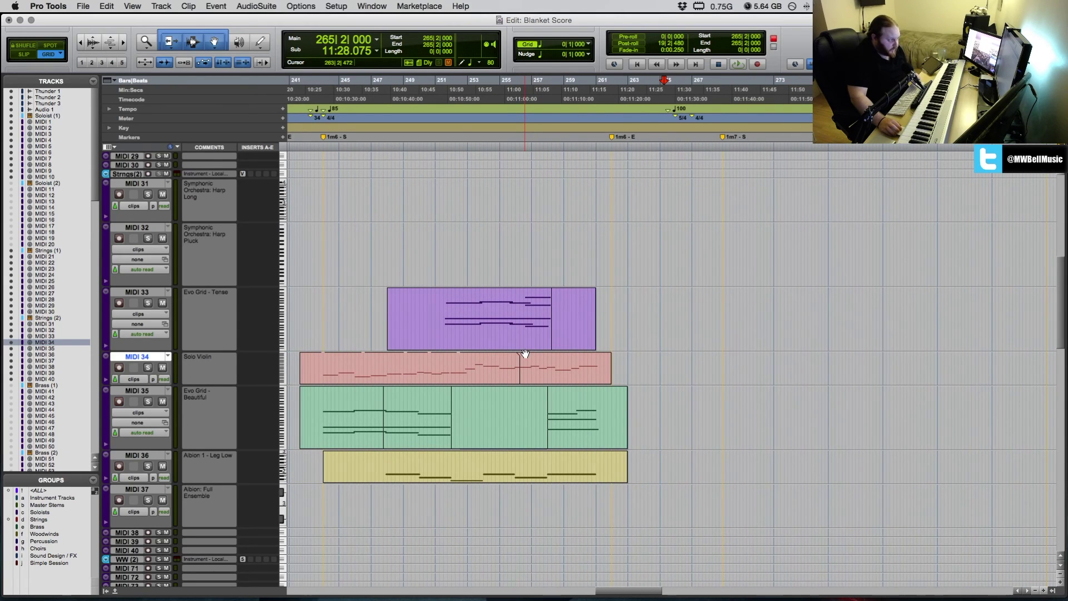
scroll(525, 354, left, 3)
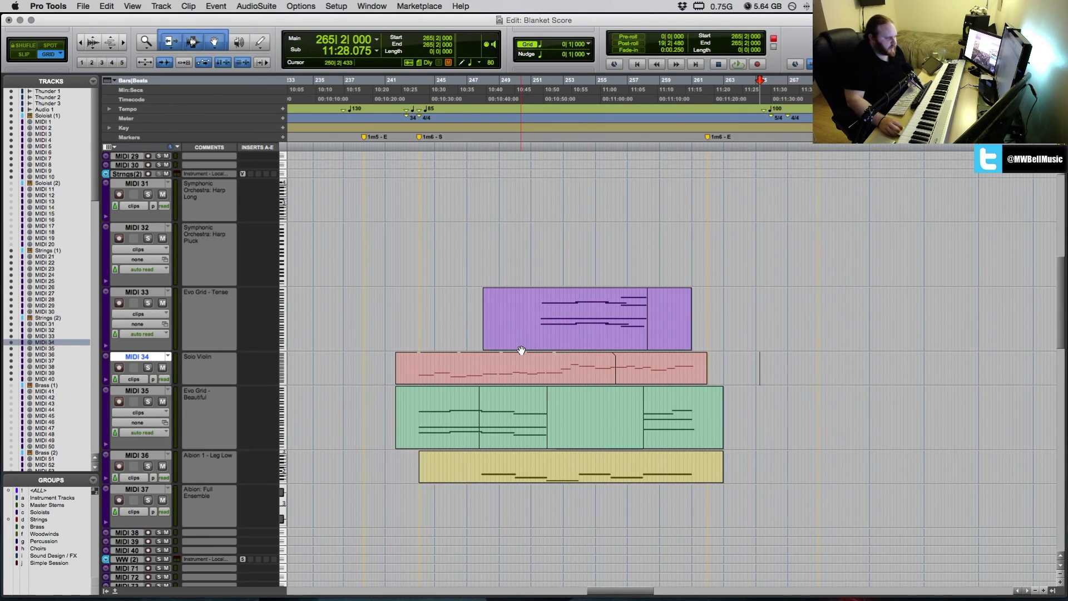
scroll(522, 350, right, 2)
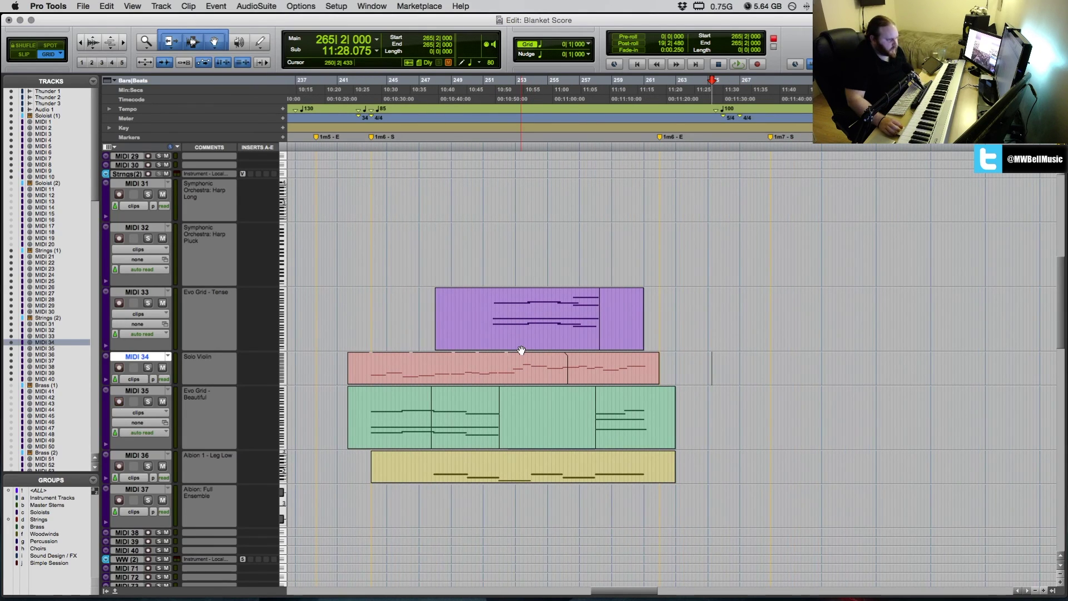
scroll(522, 350, right, 1)
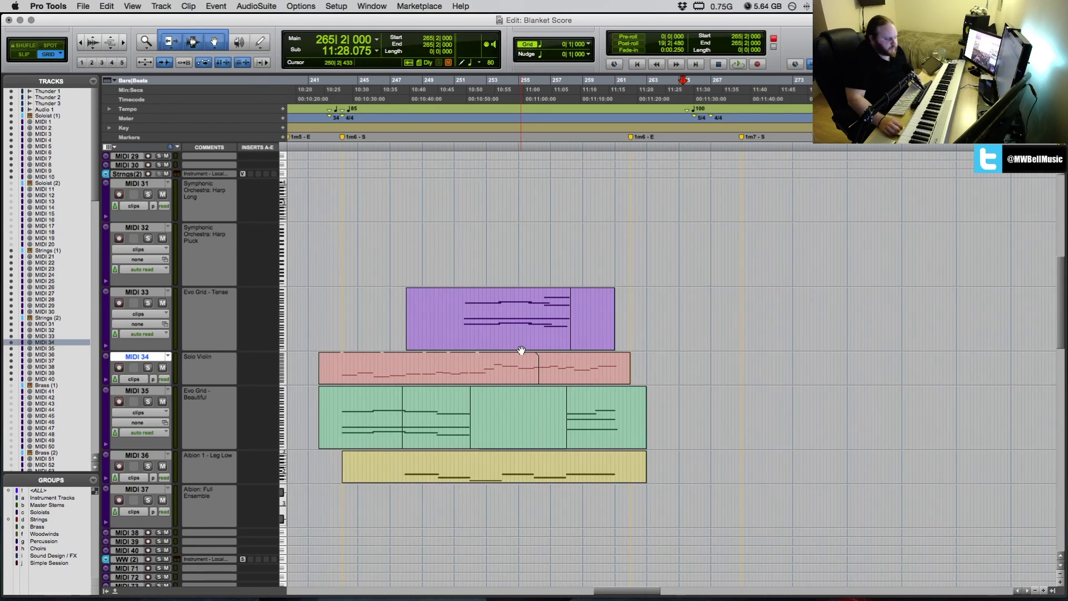
scroll(522, 350, left, 2)
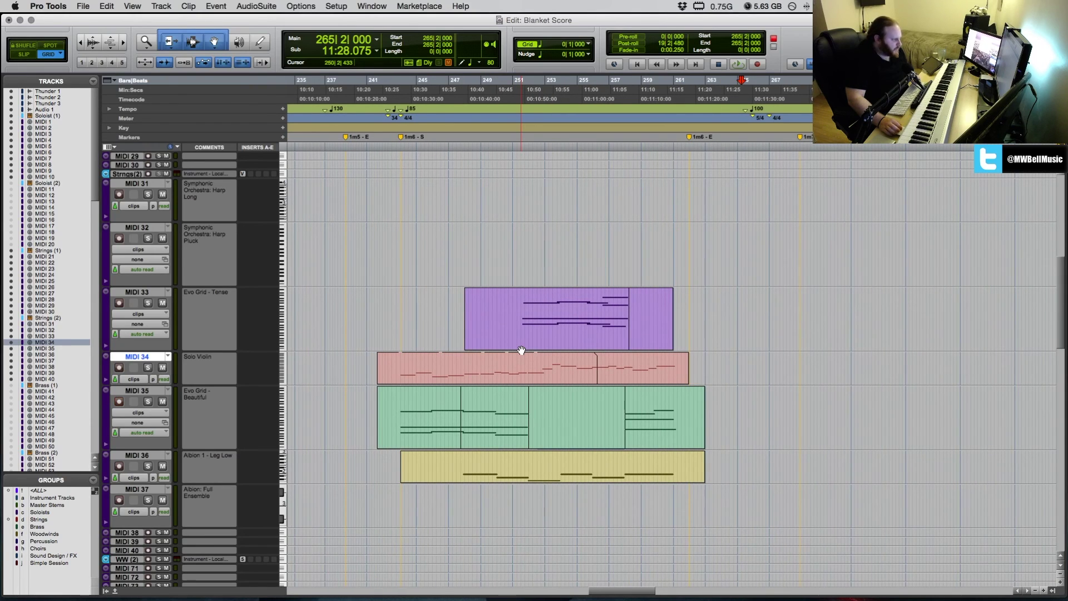
scroll(521, 350, right, 1)
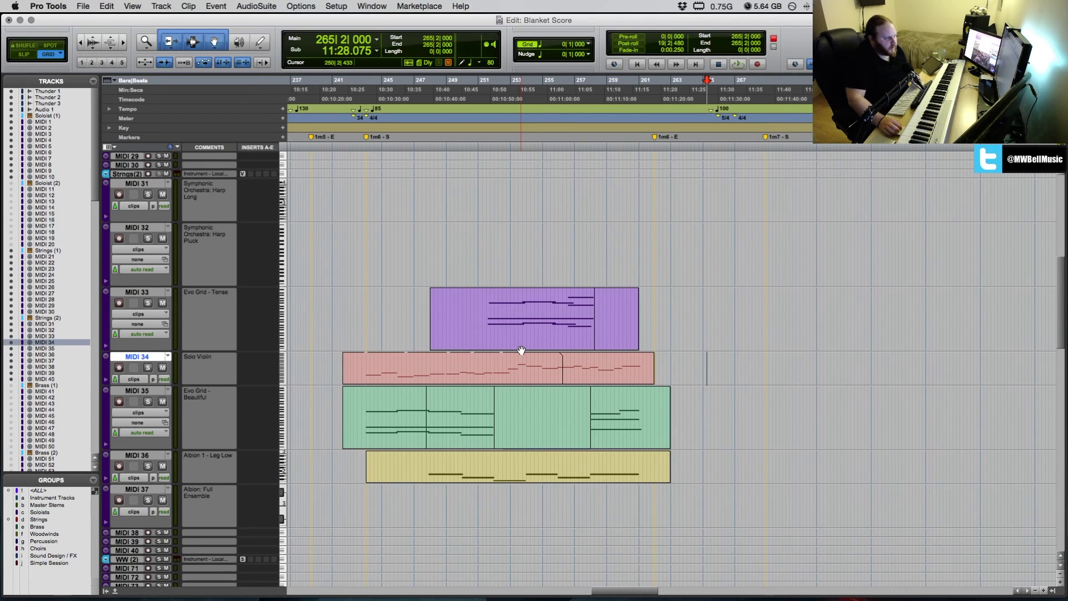
scroll(521, 349, right, 1)
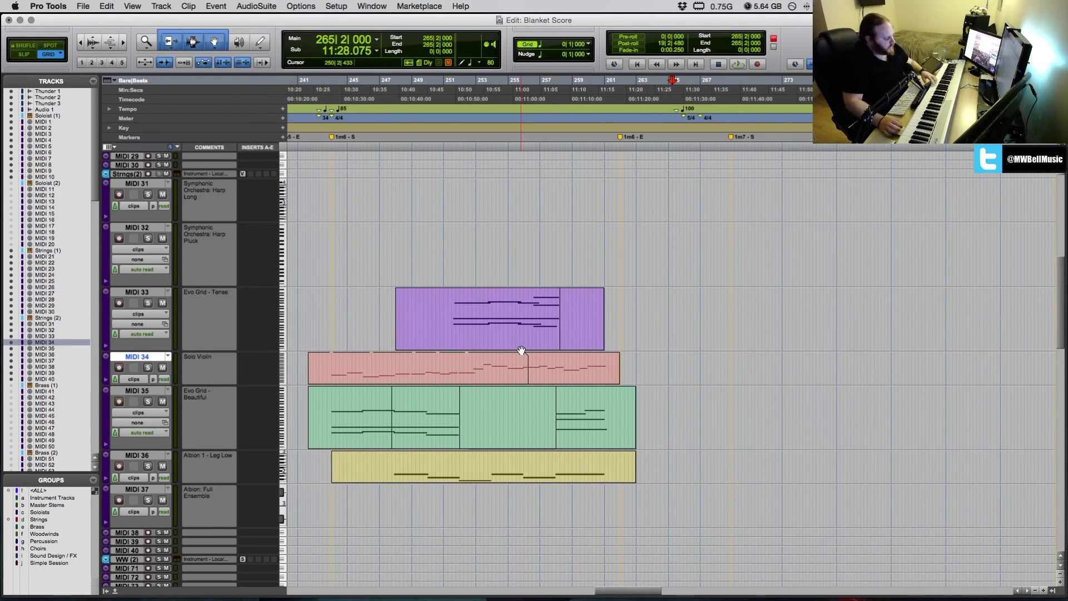
scroll(482, 344, up, 10)
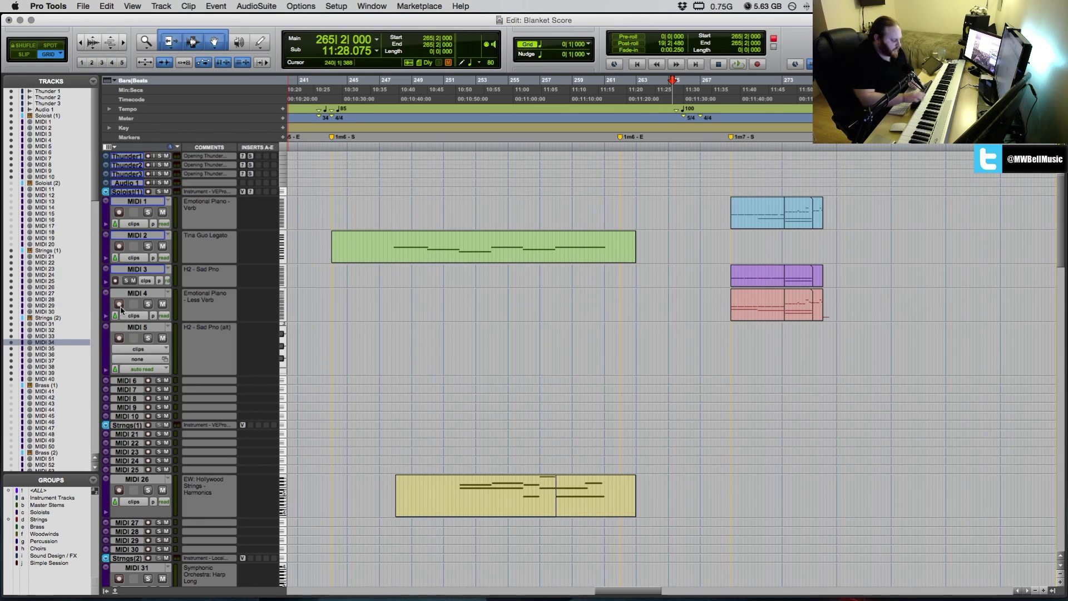
- Disarm recording on MIDI 4, the Emotional Piano - Less Verb track
click(120, 305)
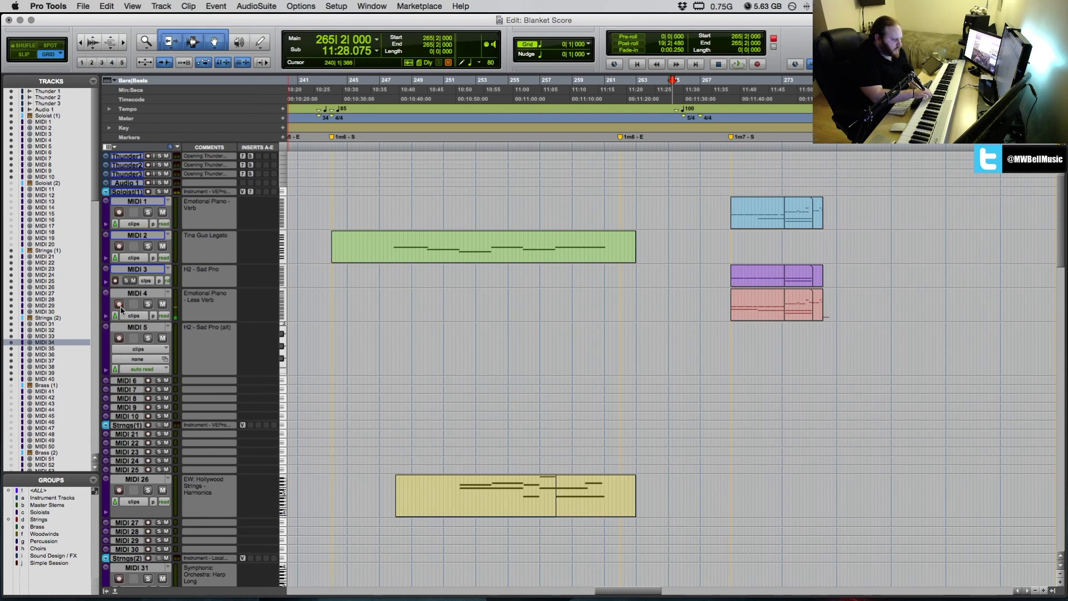